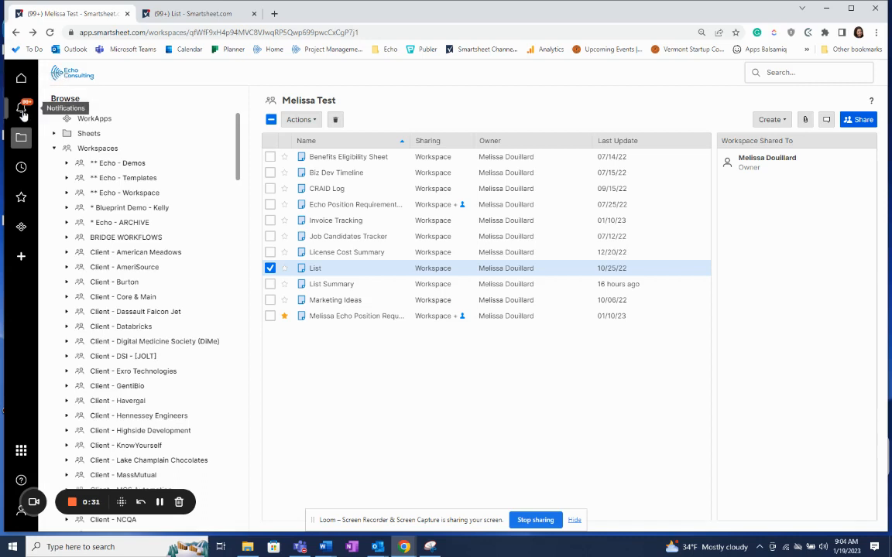
Open the notifications panel, view the Requests list, and close the panel.
click(23, 111)
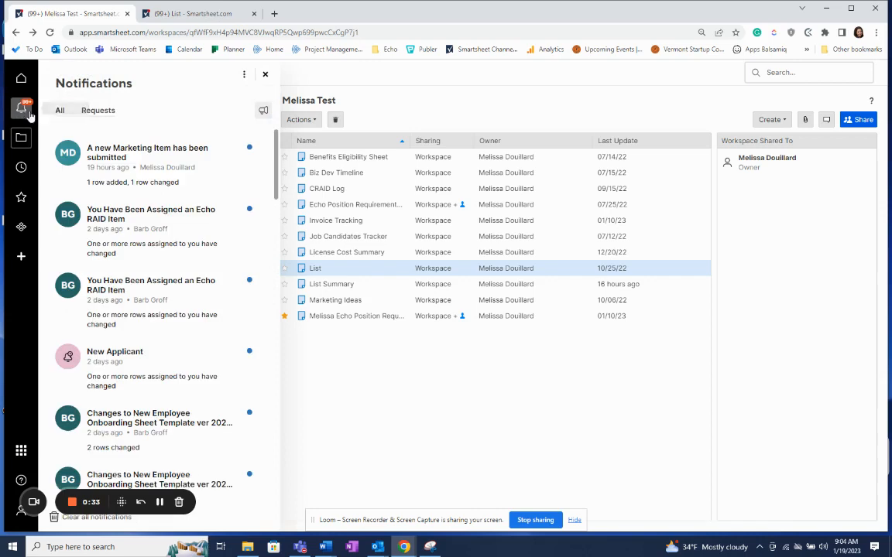
click(88, 115)
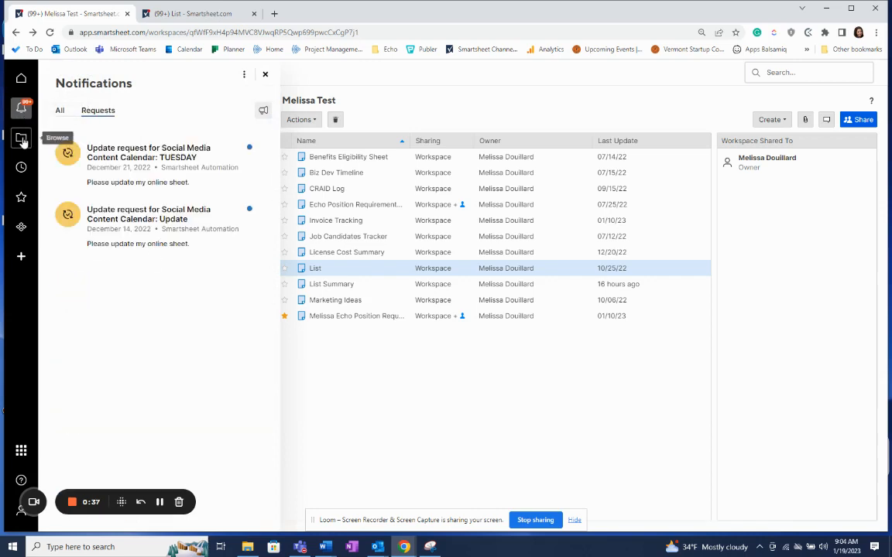
click(265, 75)
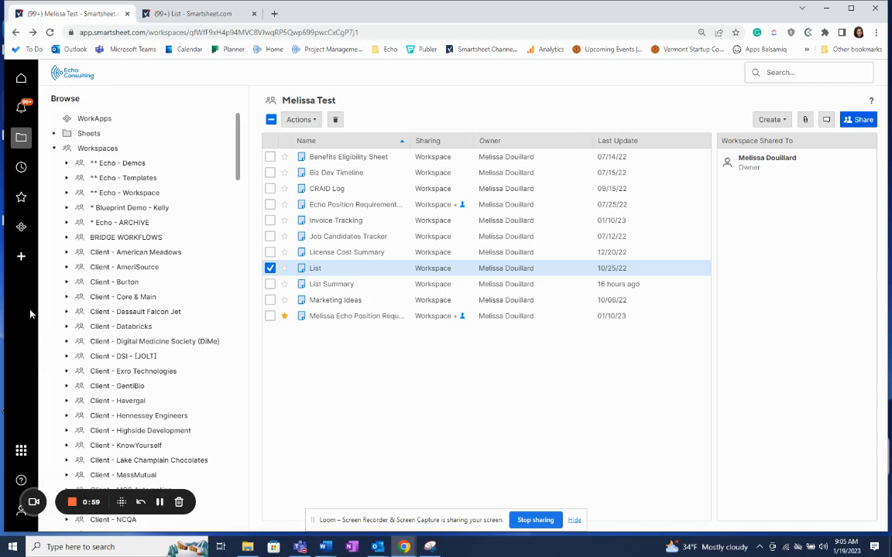
Open the Favorites panel, view the options for the Echo CRAID Log item, and close the panel.
click(22, 200)
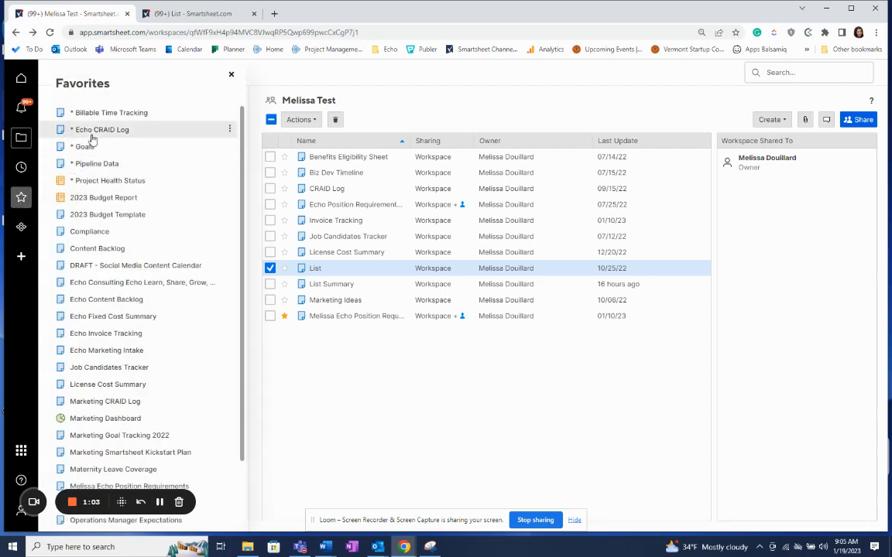
right_click(155, 132)
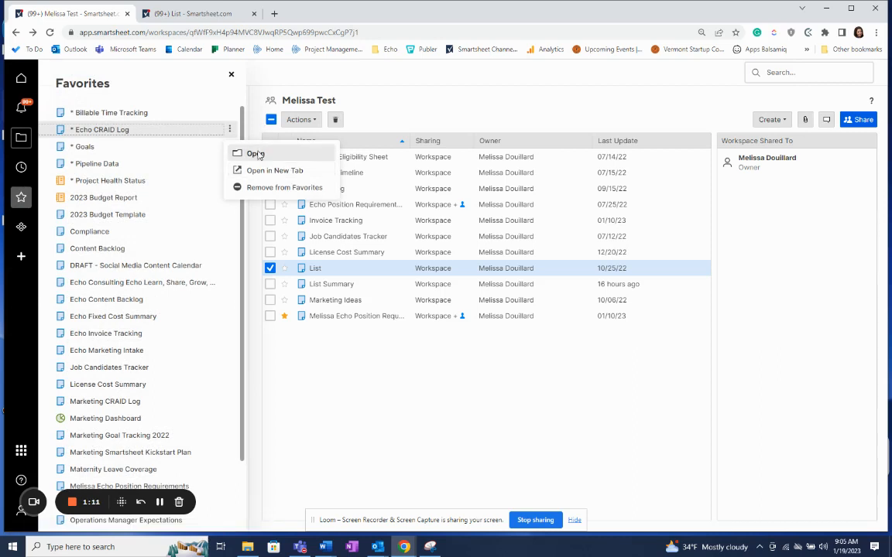
click(231, 79)
click(232, 78)
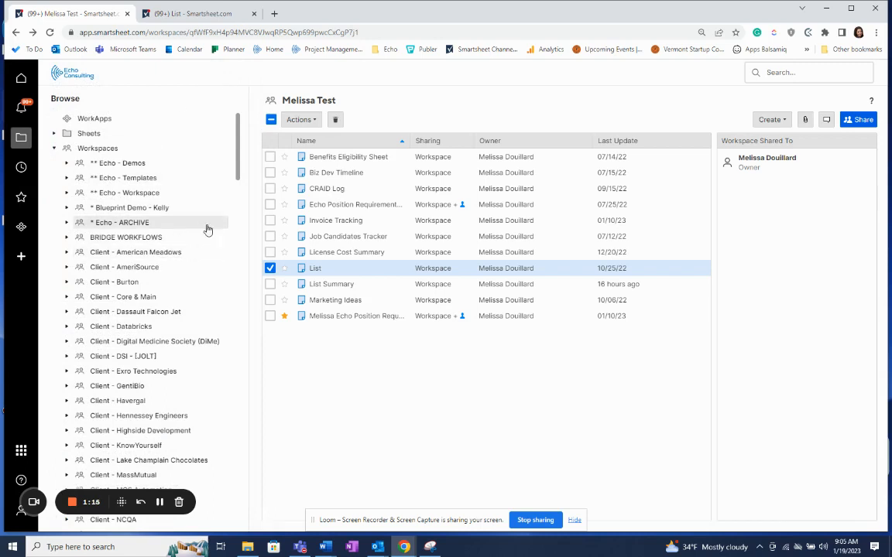
Toggle the List sheet's favorite star on and off in the workspace list.
click(271, 268)
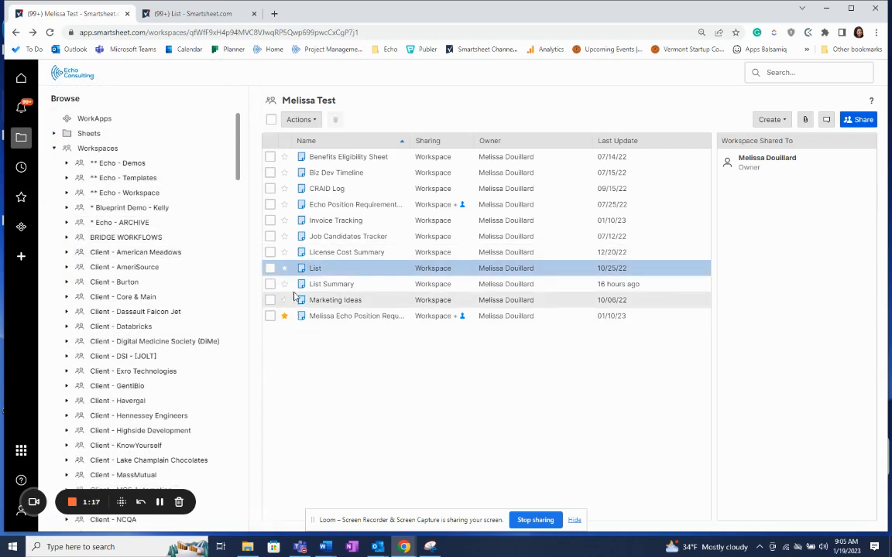
drag(286, 272, 289, 280)
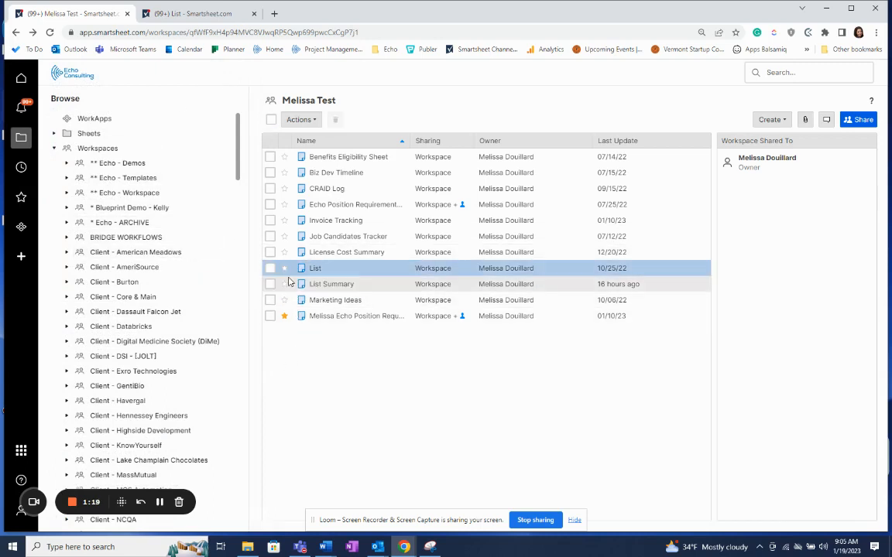
click(284, 269)
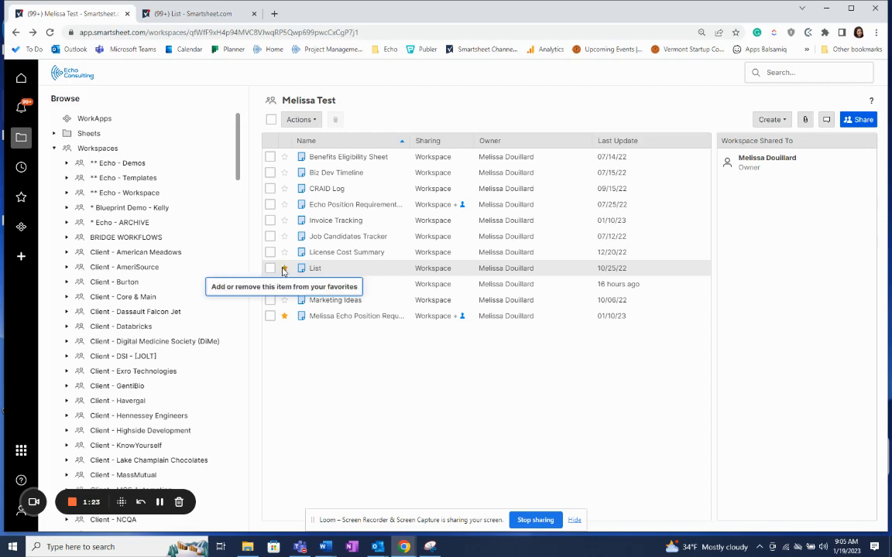
click(283, 269)
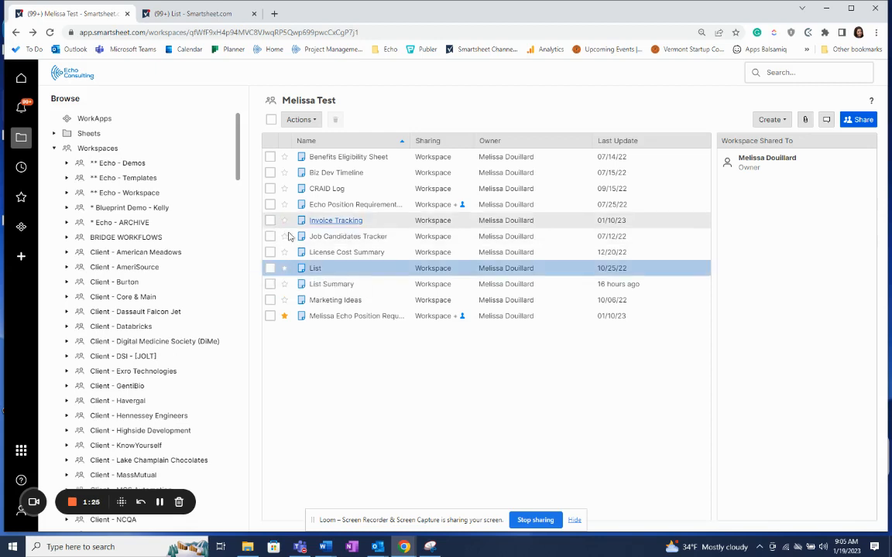
Switch to the List sheet tab and toggle its favorite star on and off.
click(194, 14)
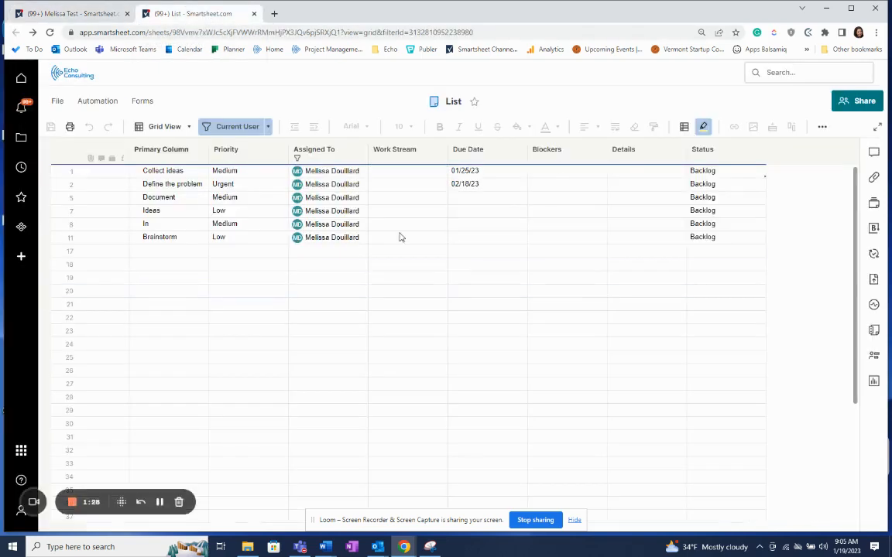
click(475, 102)
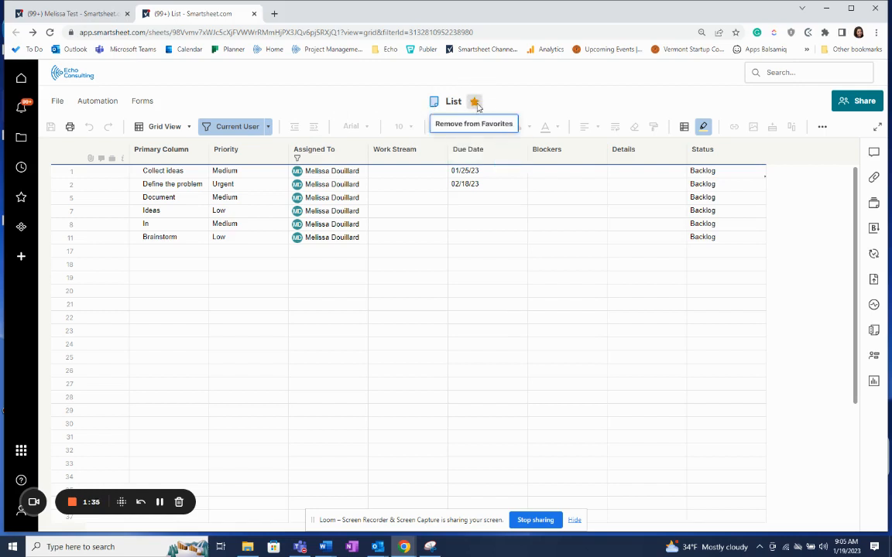
click(477, 104)
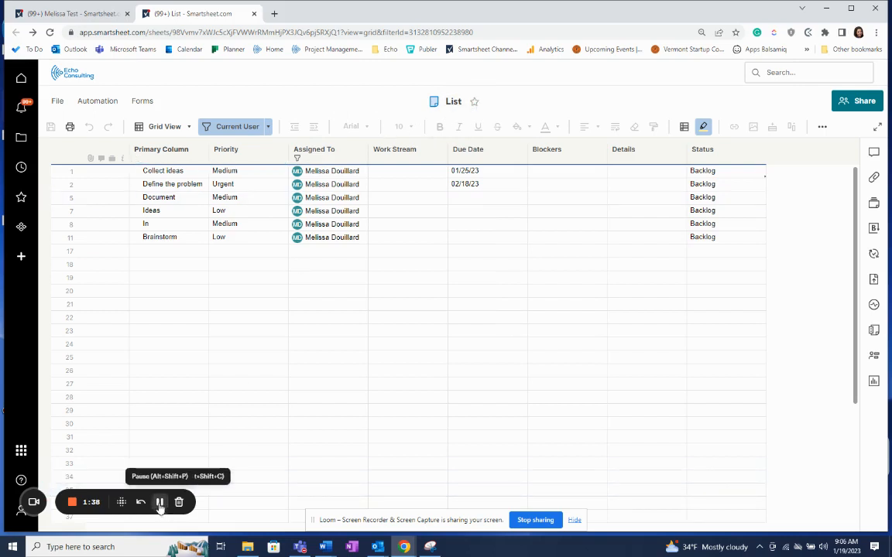
Return to the workspace, open the Create solution center, and go back to the workspace.
click(74, 13)
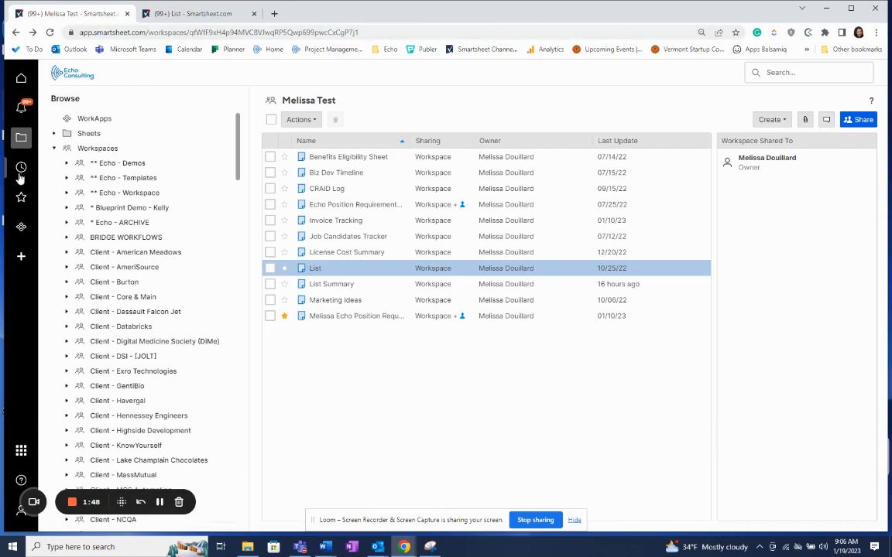
click(21, 258)
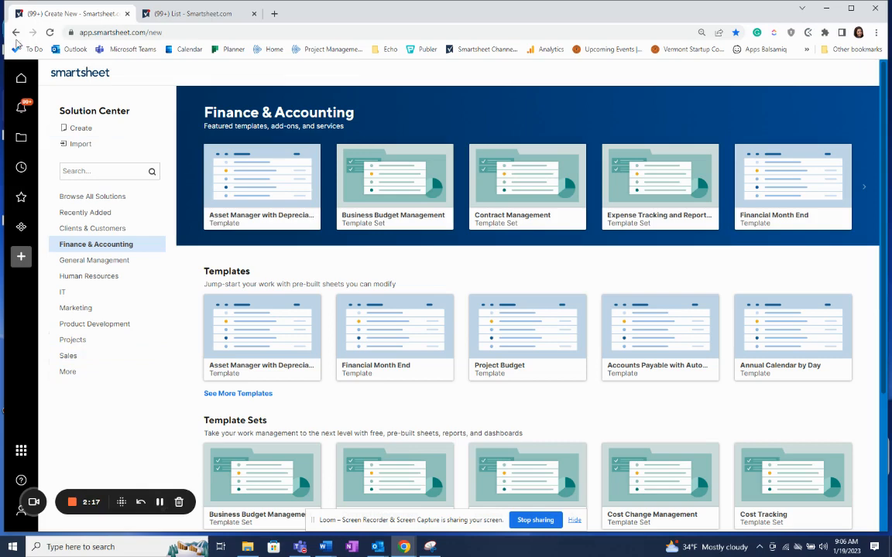
click(16, 33)
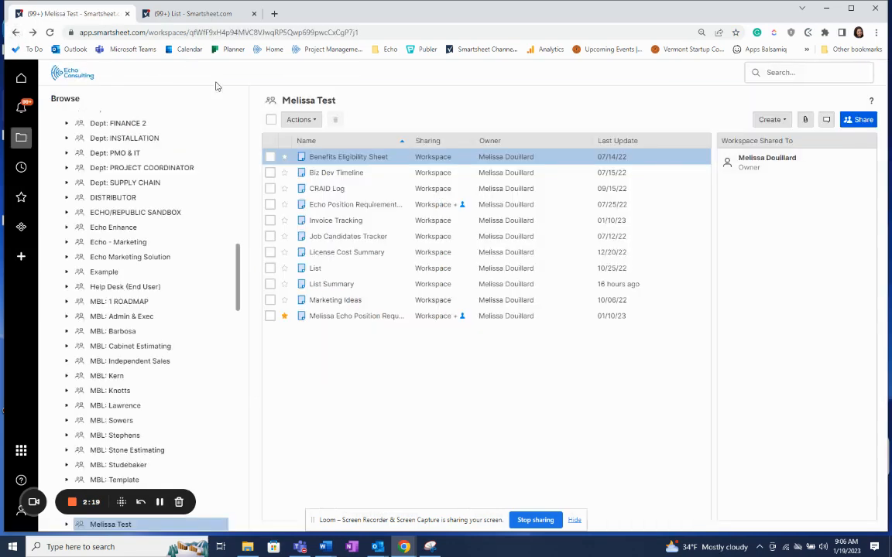
Open Save as Template for the List sheet, review its workflow and data formatting options, and close the dialog.
right_click(324, 267)
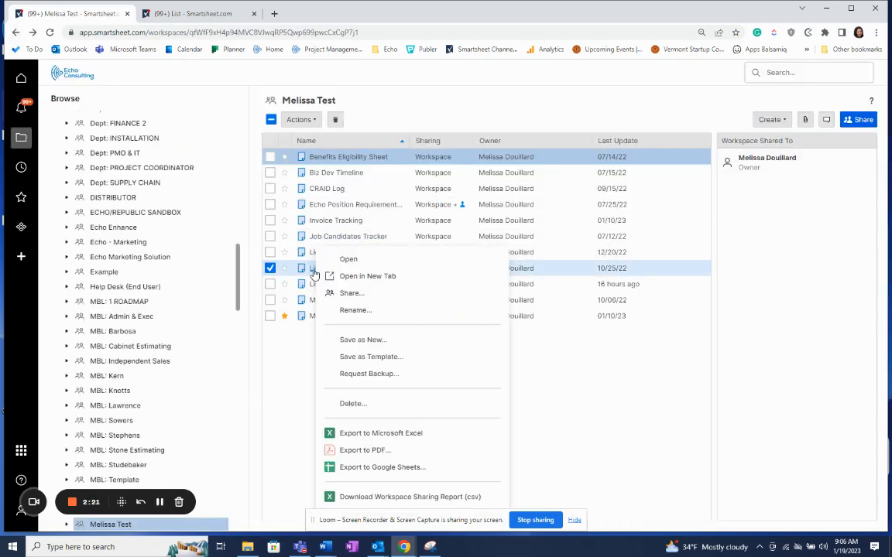
click(355, 357)
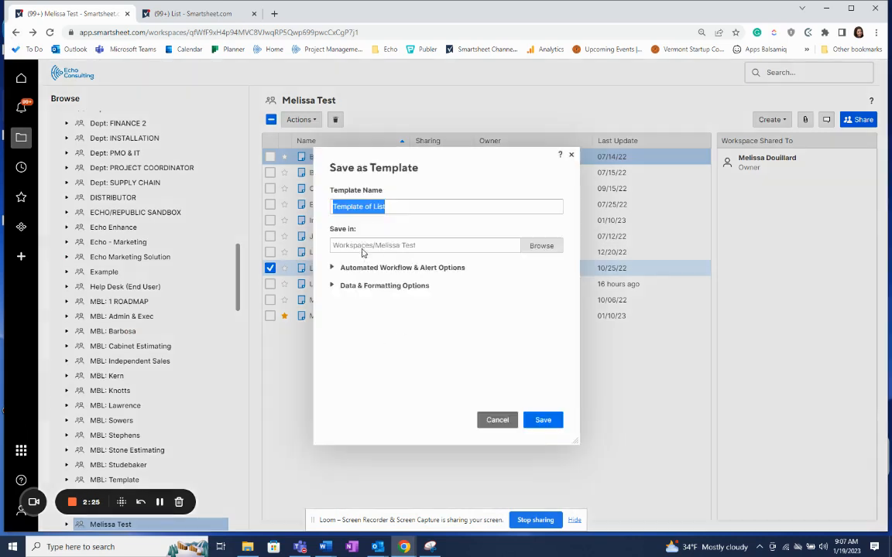
click(333, 271)
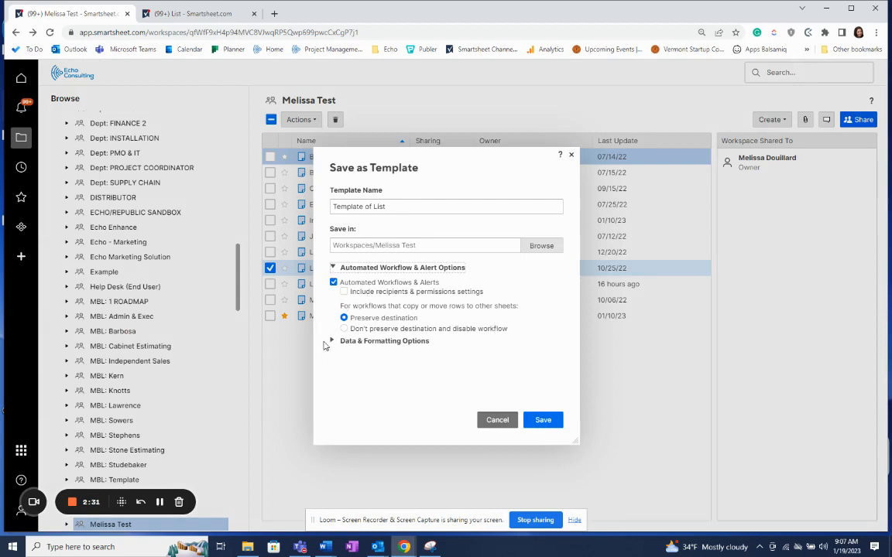
click(332, 342)
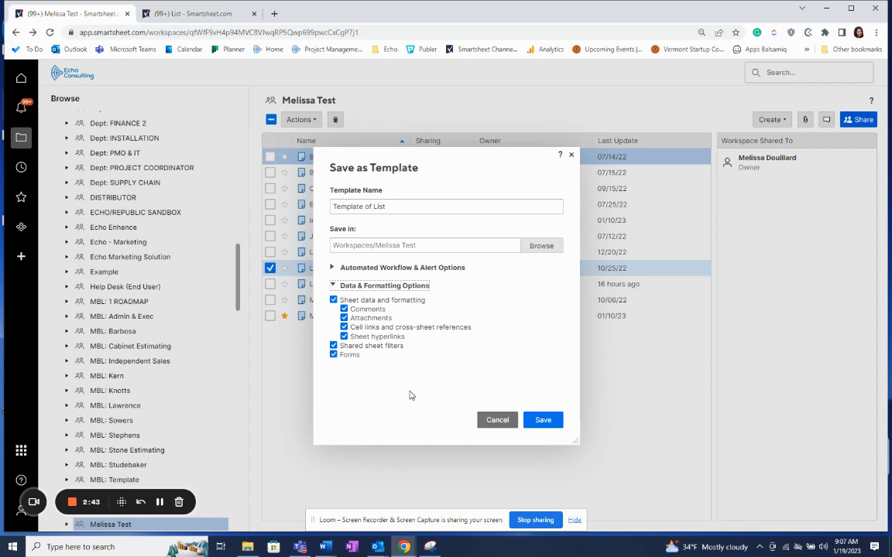
click(571, 155)
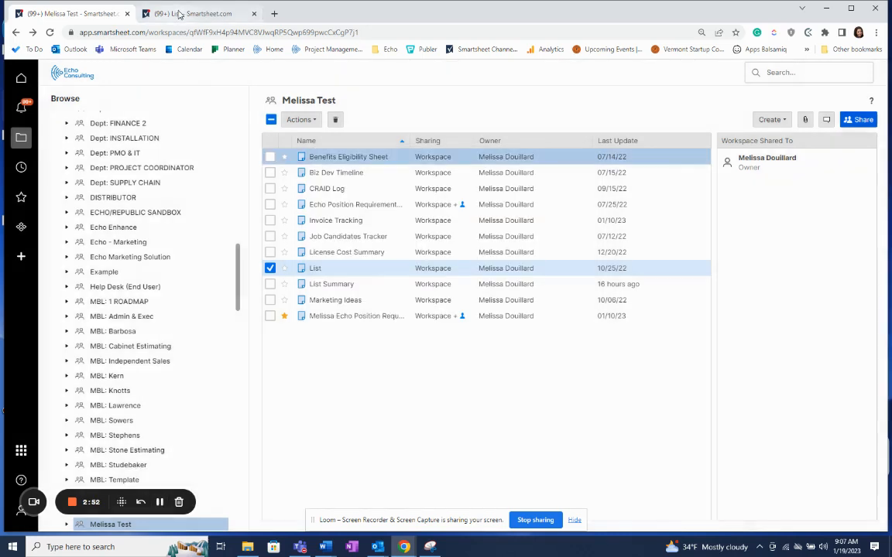
In the List sheet, open the Highlight Changes settings, review the toggle and since-option, and close them.
click(172, 14)
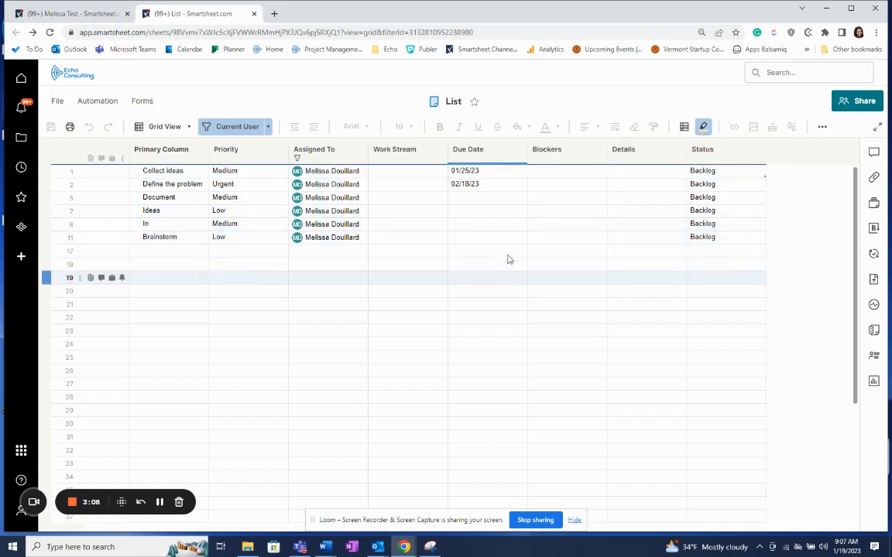
click(704, 128)
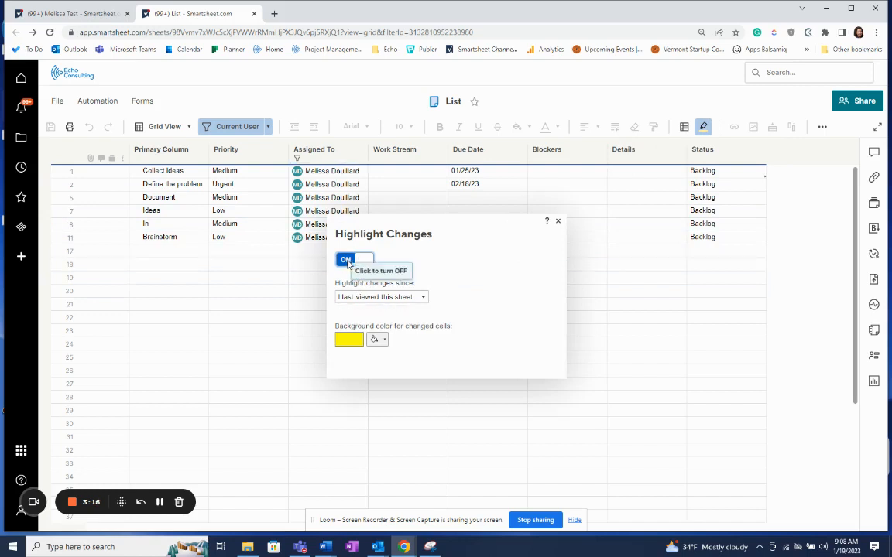
click(356, 261)
click(359, 262)
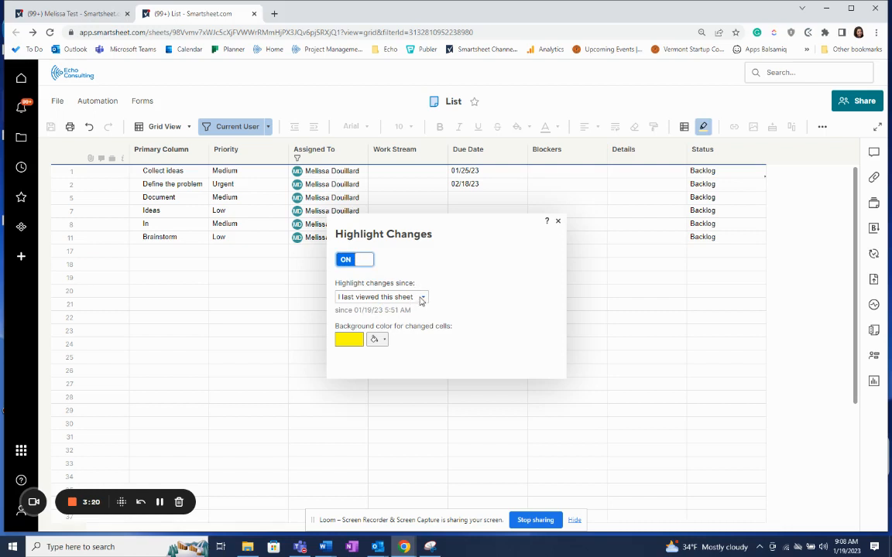
click(422, 297)
click(399, 377)
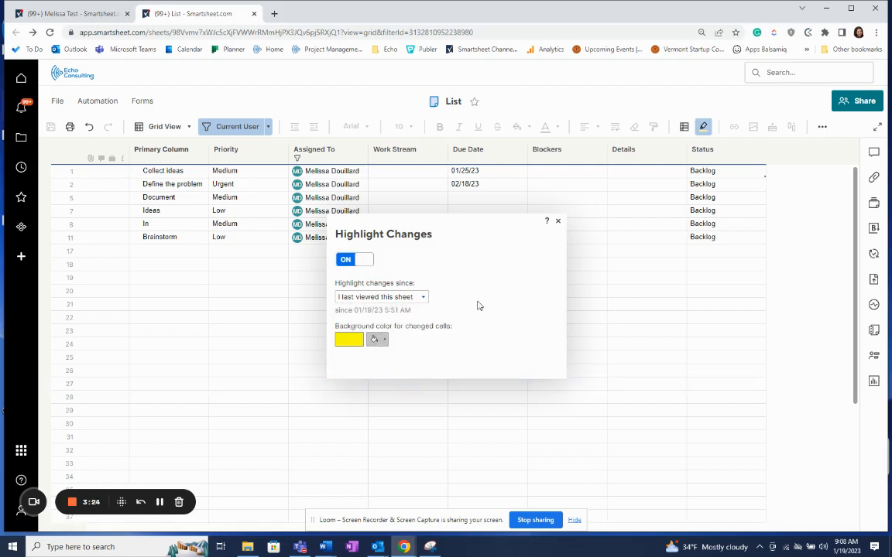
click(559, 225)
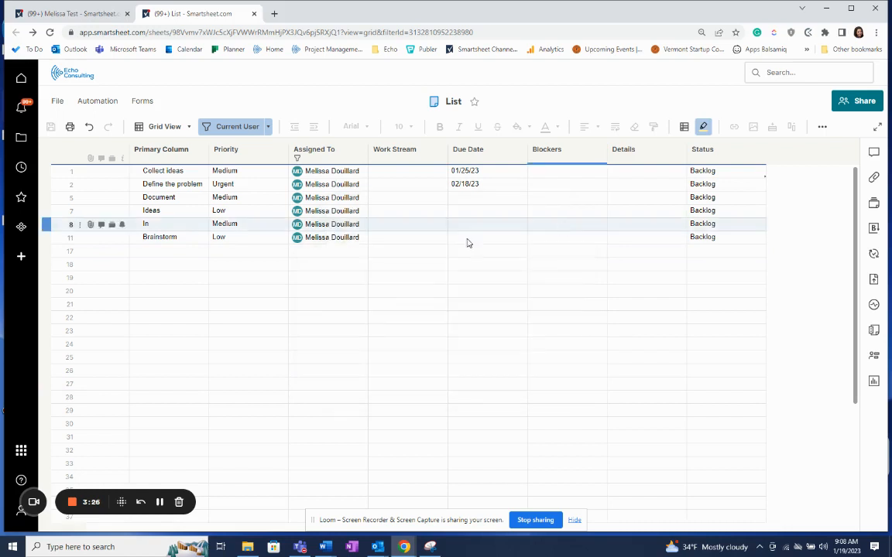
Set the Priority of empty row 17 to Medium.
click(237, 253)
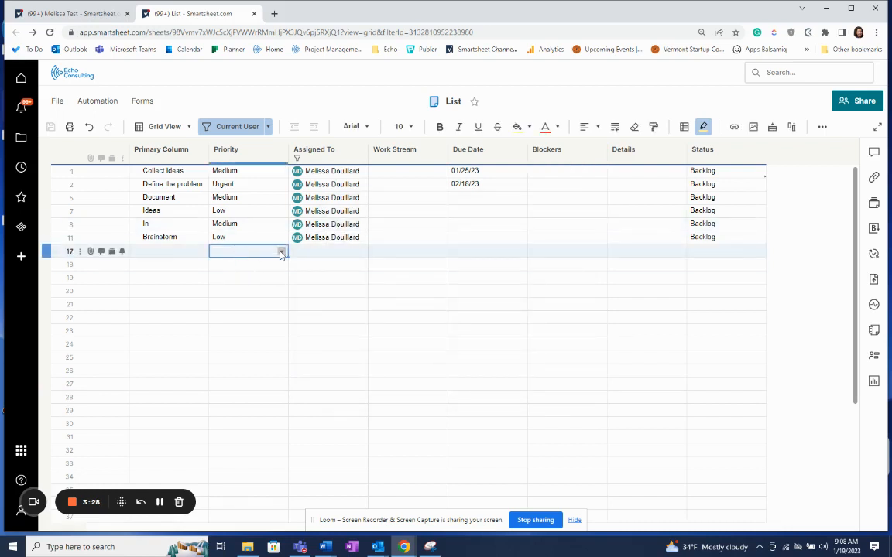
click(280, 253)
click(268, 271)
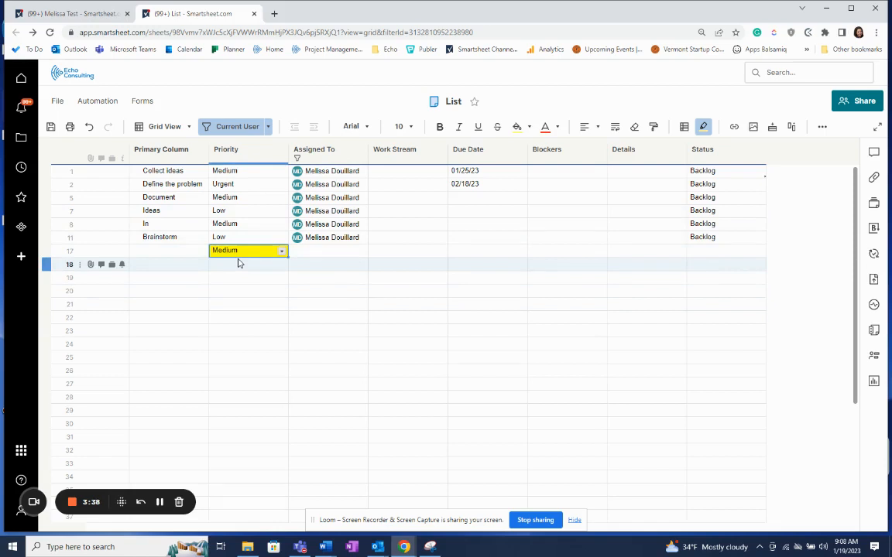
click(160, 502)
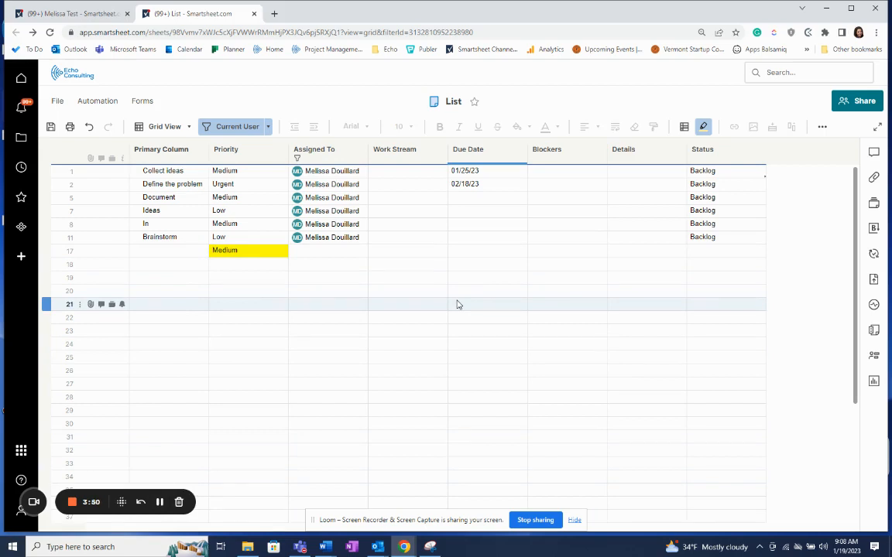
Open Conditional Formatting and add a new rule with the condition Priority is Urgent.
click(684, 128)
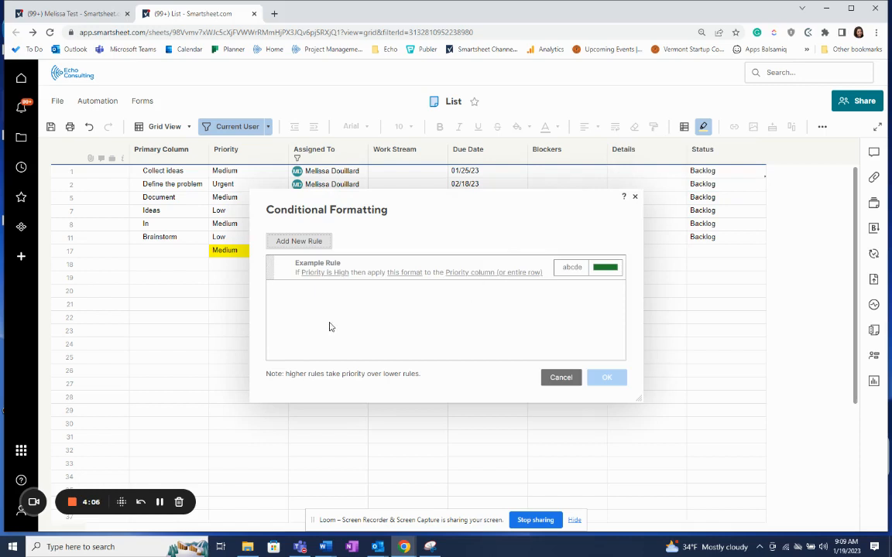
click(291, 243)
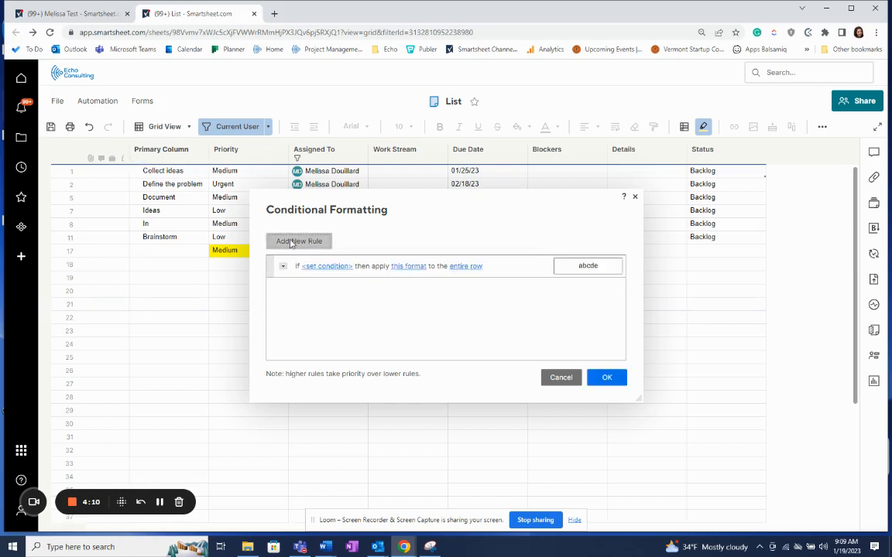
click(319, 271)
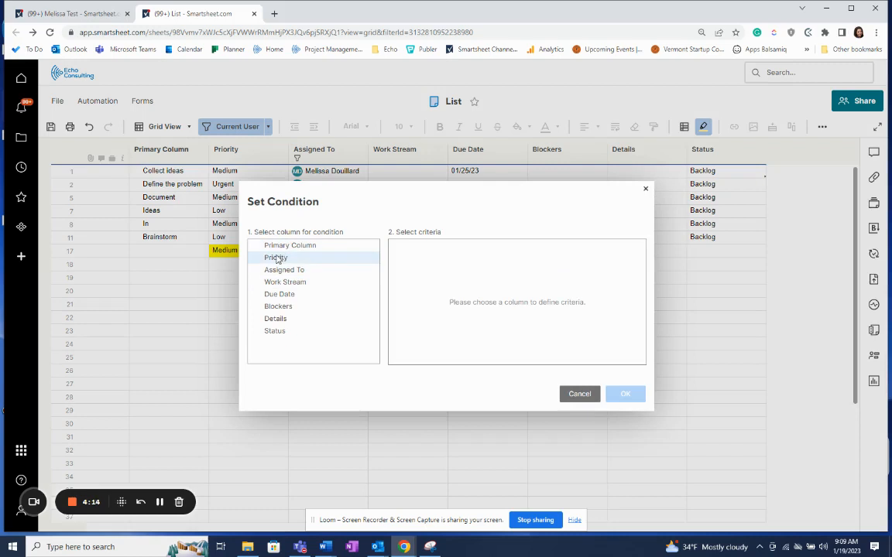
click(275, 258)
click(421, 295)
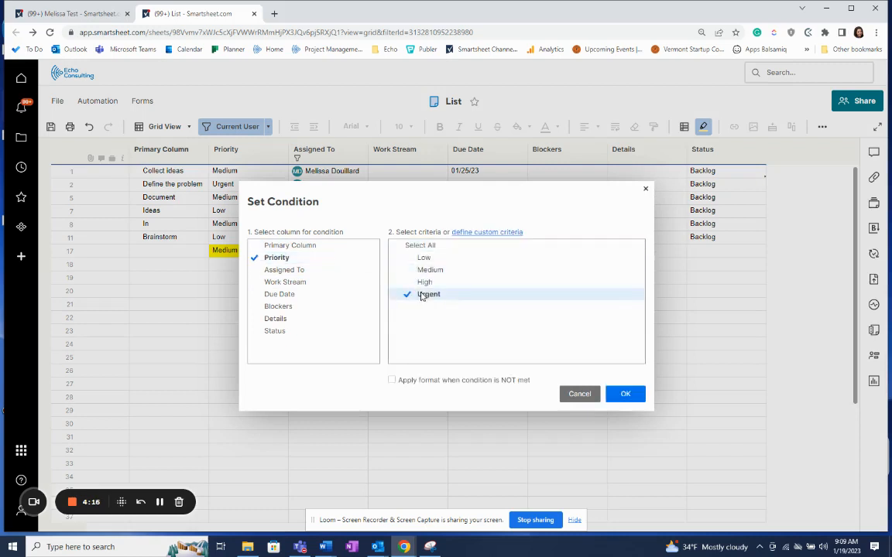
click(615, 394)
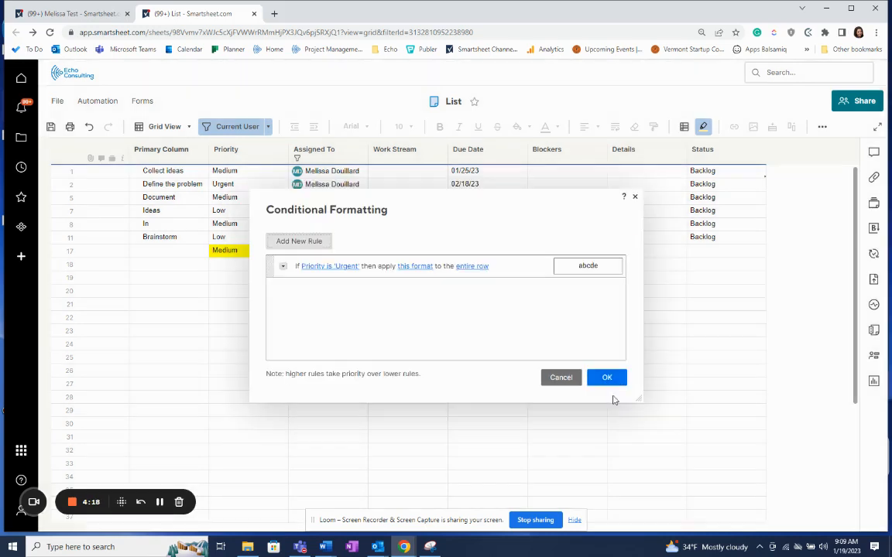
Give the Urgent rule a red background fill applied to the entire row and save the rules.
click(414, 266)
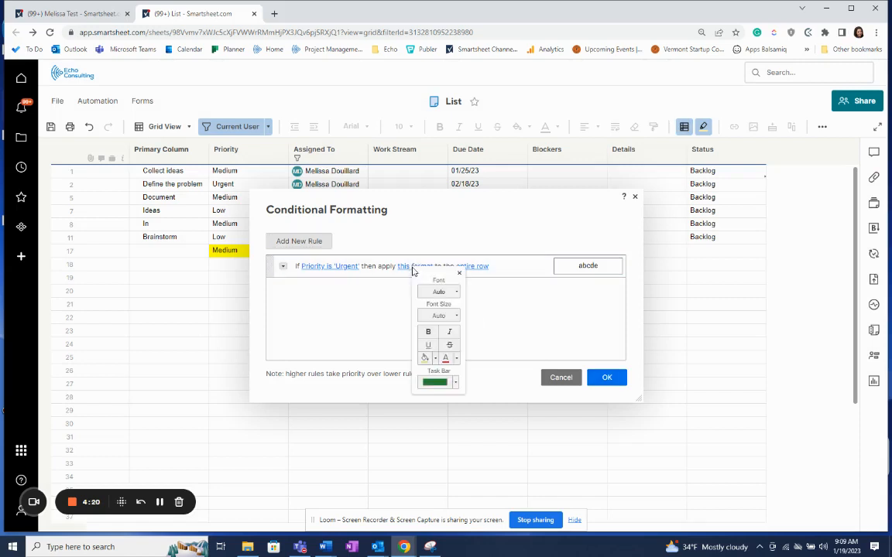
click(435, 359)
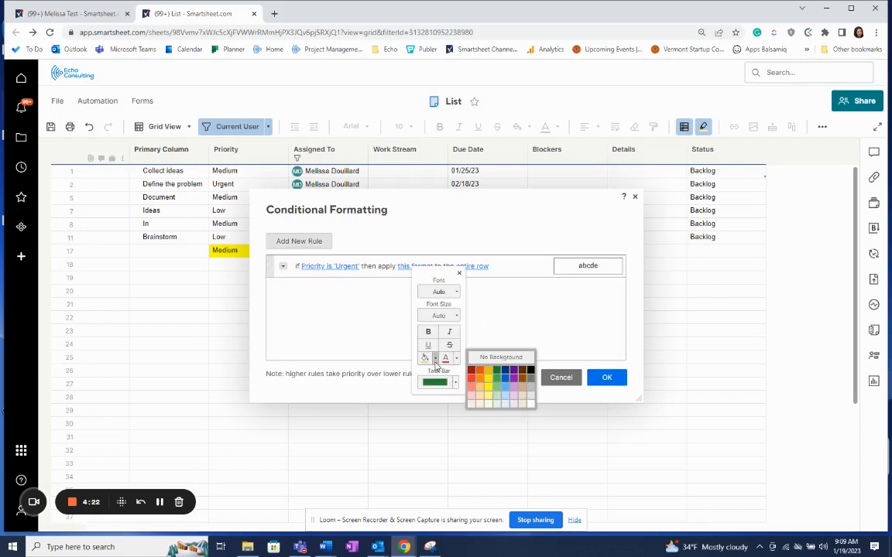
click(473, 386)
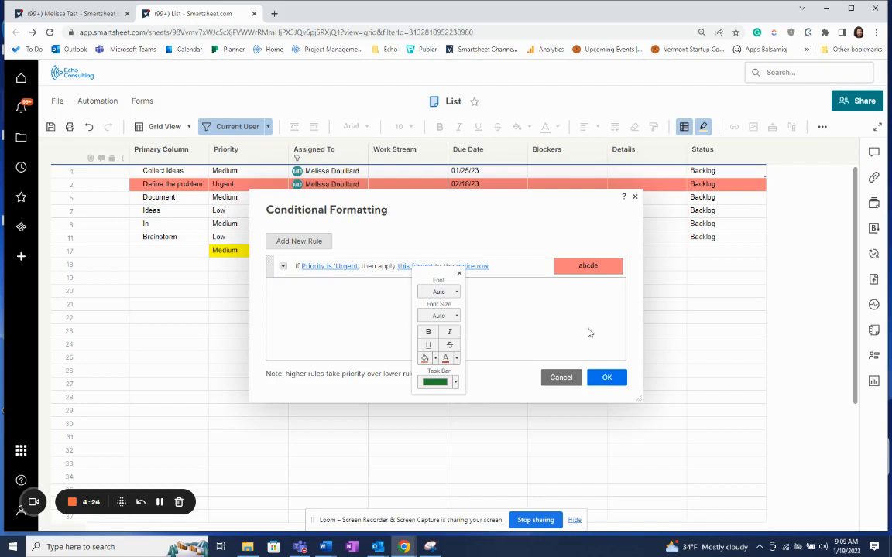
click(536, 346)
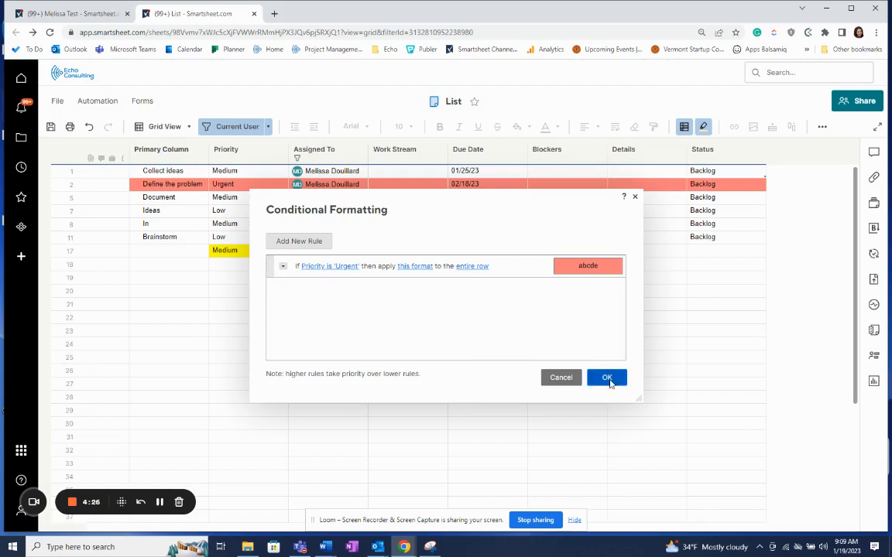
click(607, 379)
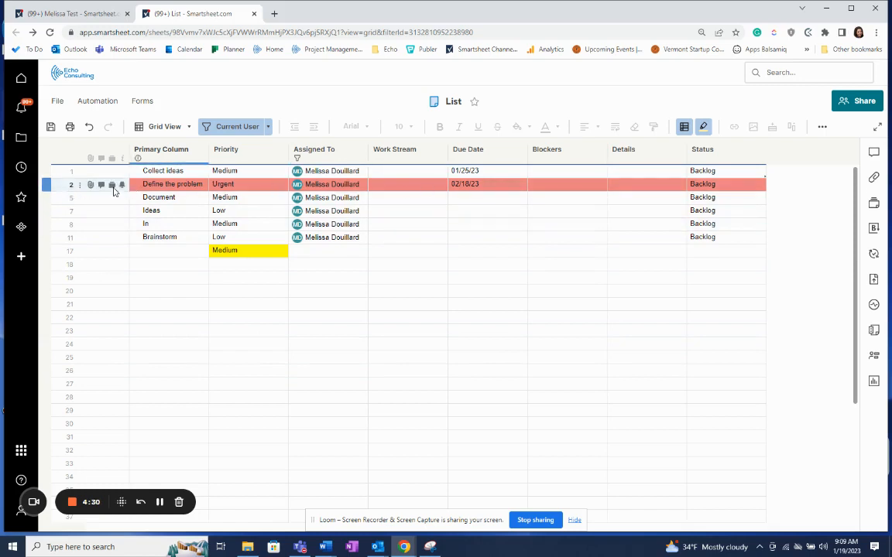
Enter Due Dates for rows 5, 7 and 8 as next week, next year and 6 days.
mouse_move(337, 197)
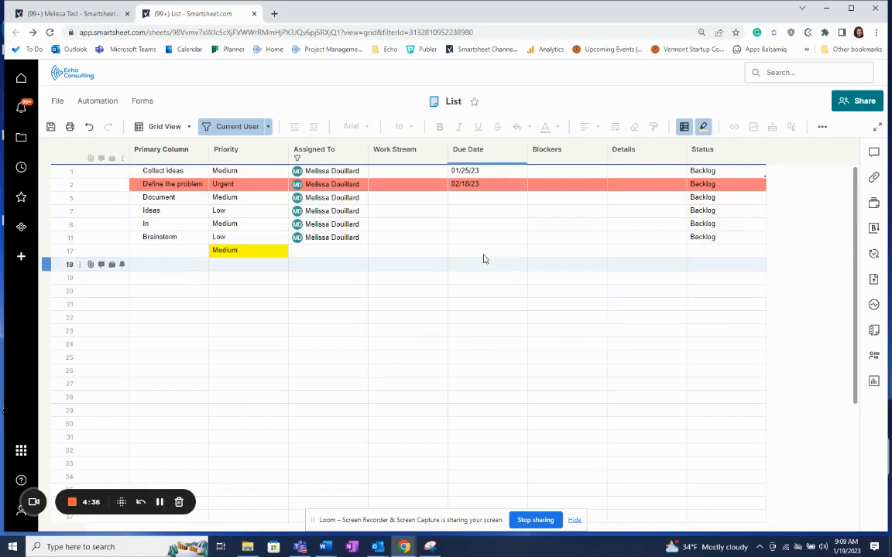
click(482, 200)
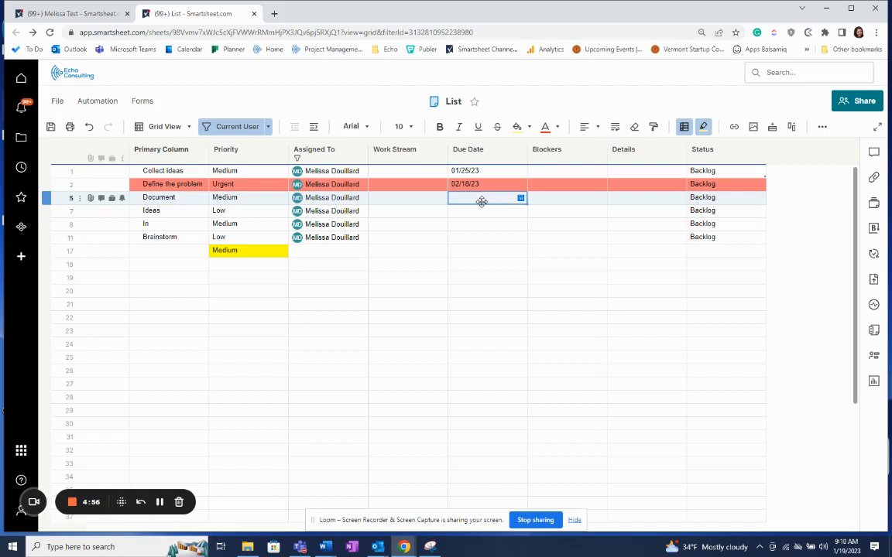
text(next week)
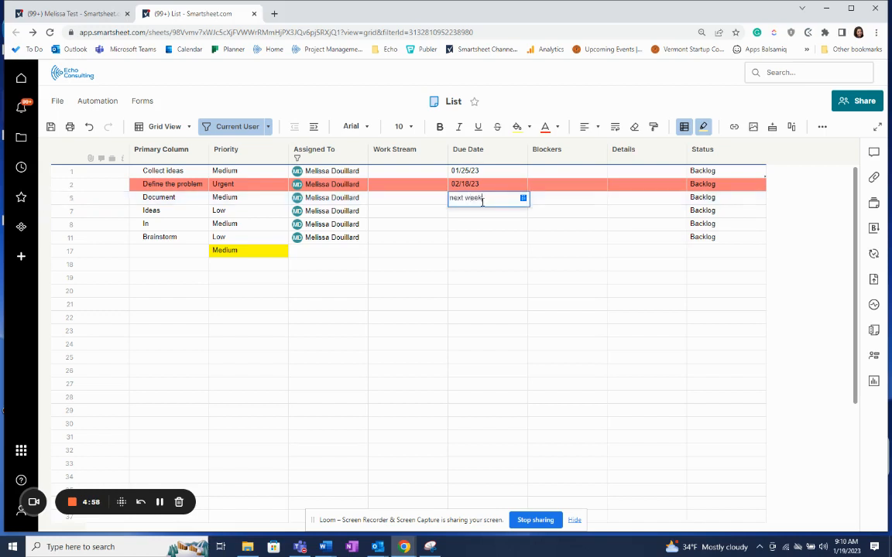
key(Return)
text(next w)
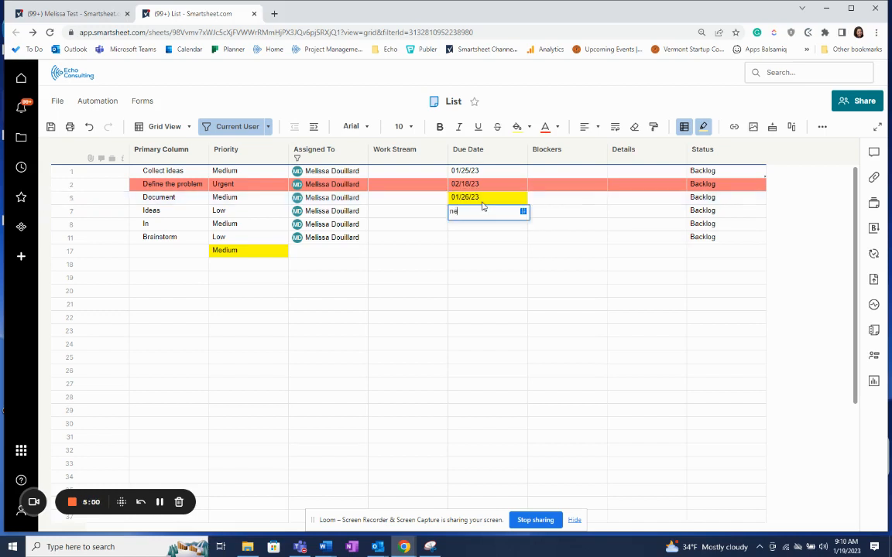
key(BackSpace)
key(BackSpace)
text(year)
key(Return)
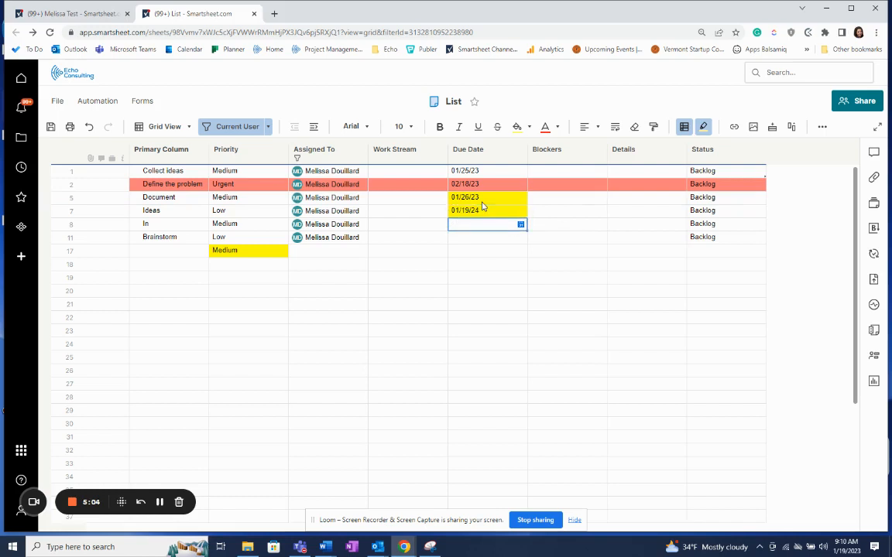
text(6 days)
key(Return)
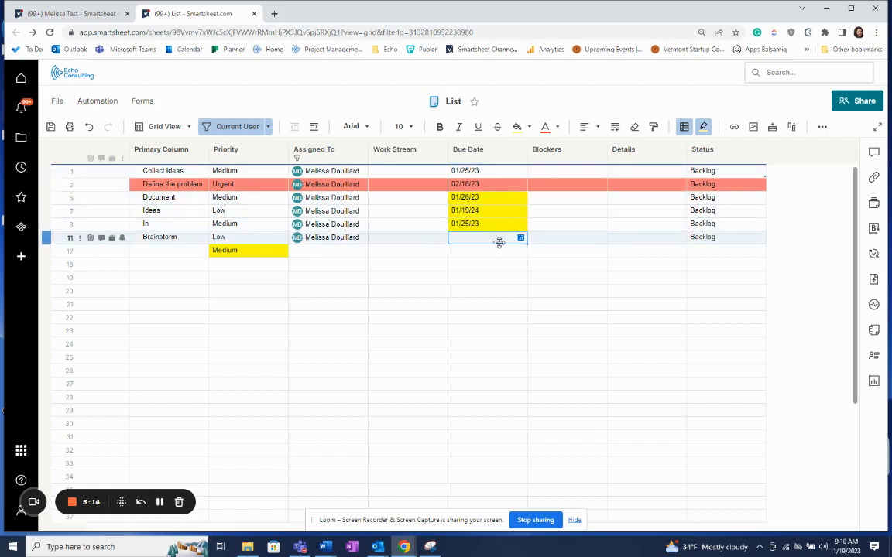
Turn off the Current User filter to show all rows.
click(161, 504)
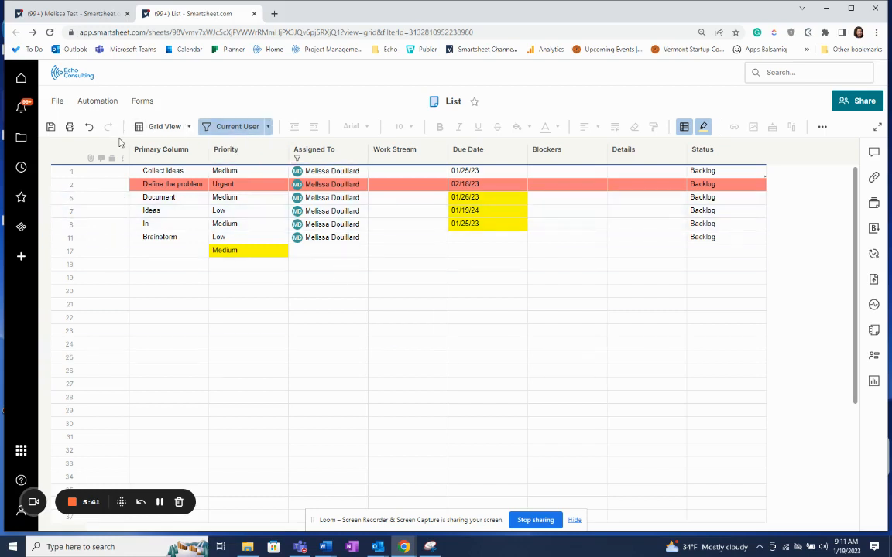
click(237, 127)
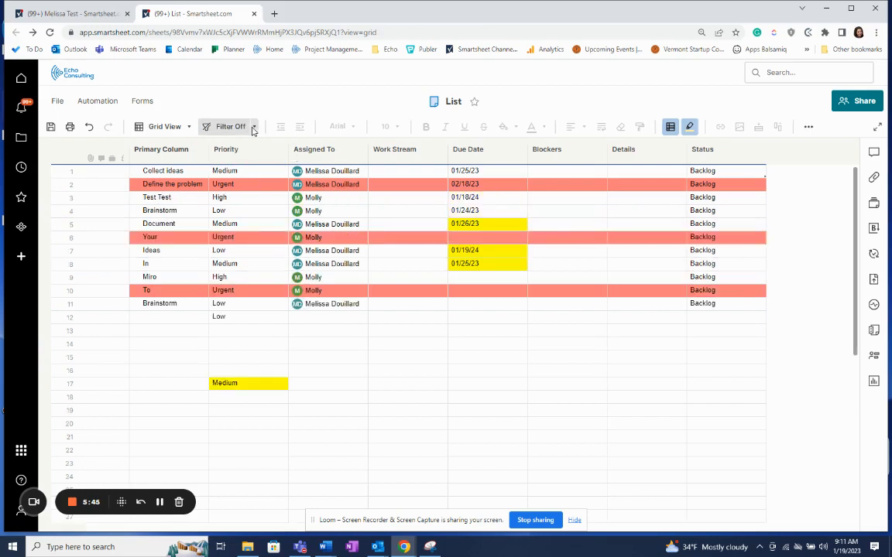
Create and apply a new filter named with the user's first name, showing rows where Assigned To is that user.
click(255, 127)
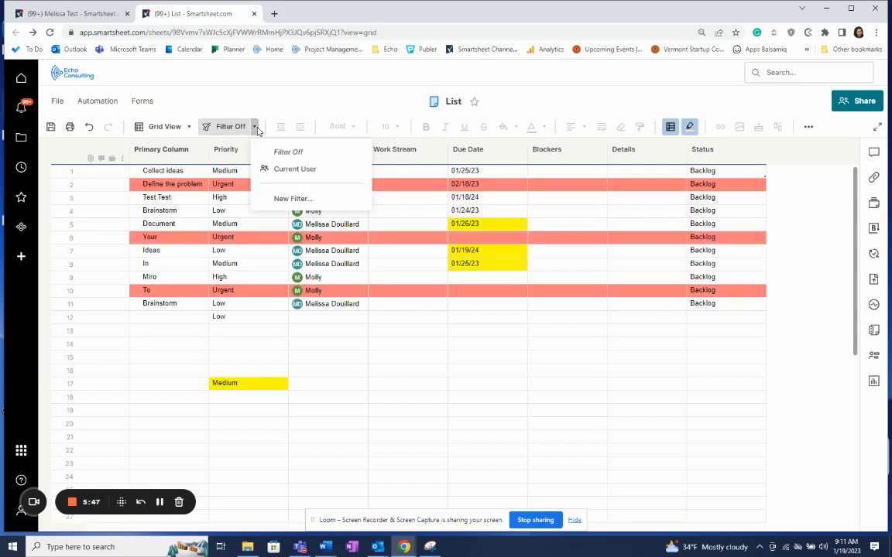
click(292, 199)
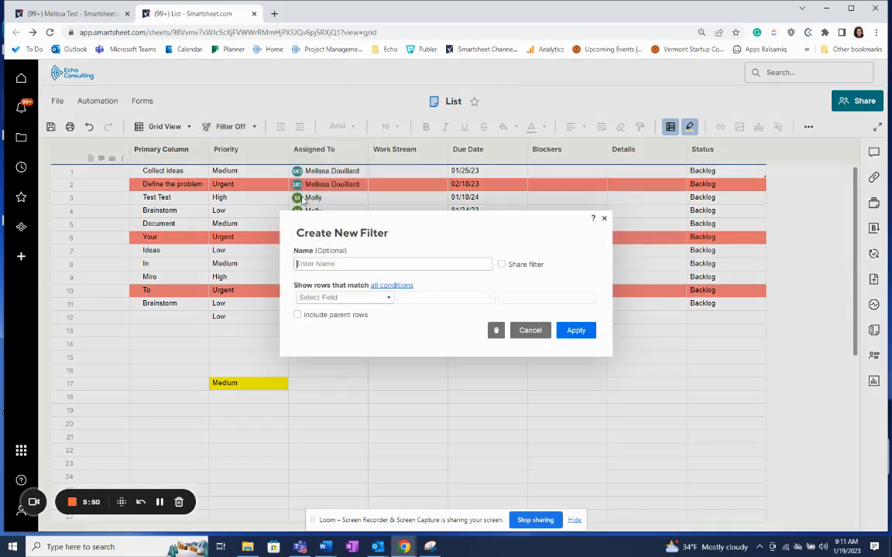
click(306, 263)
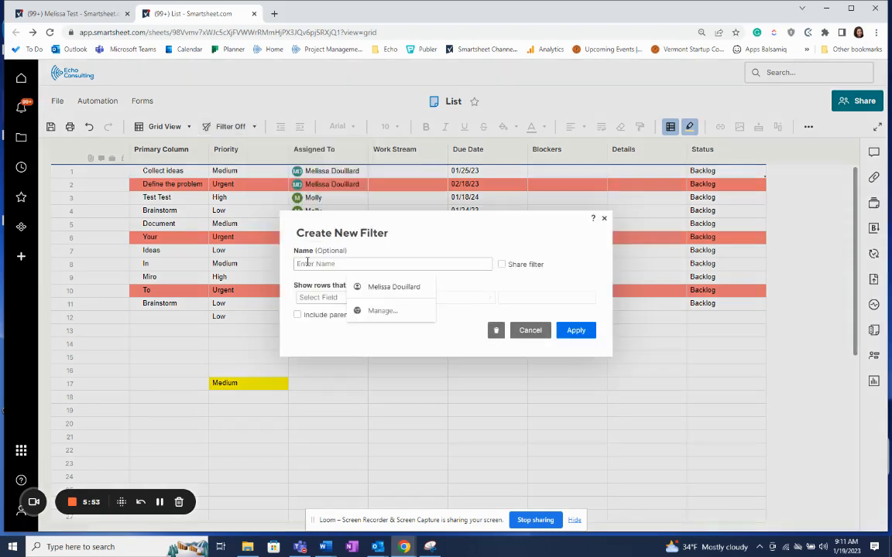
text(Melissa)
click(335, 336)
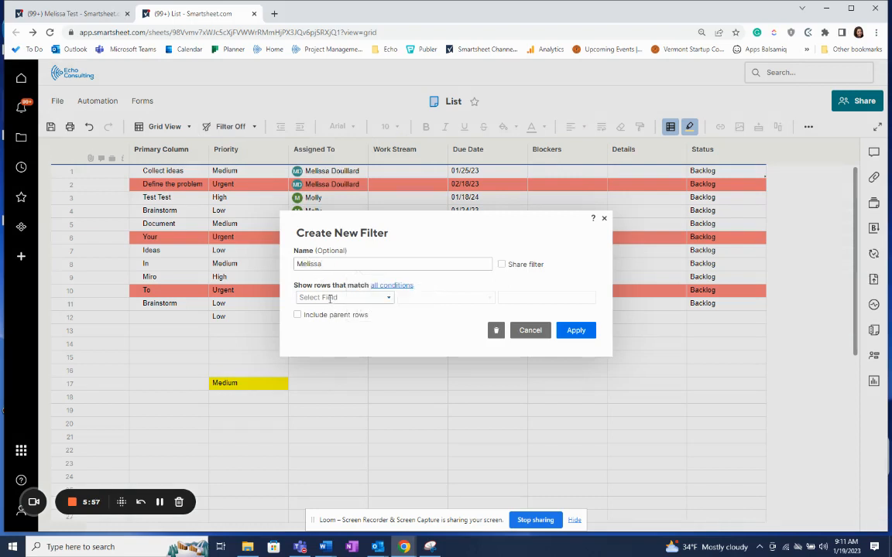
click(330, 298)
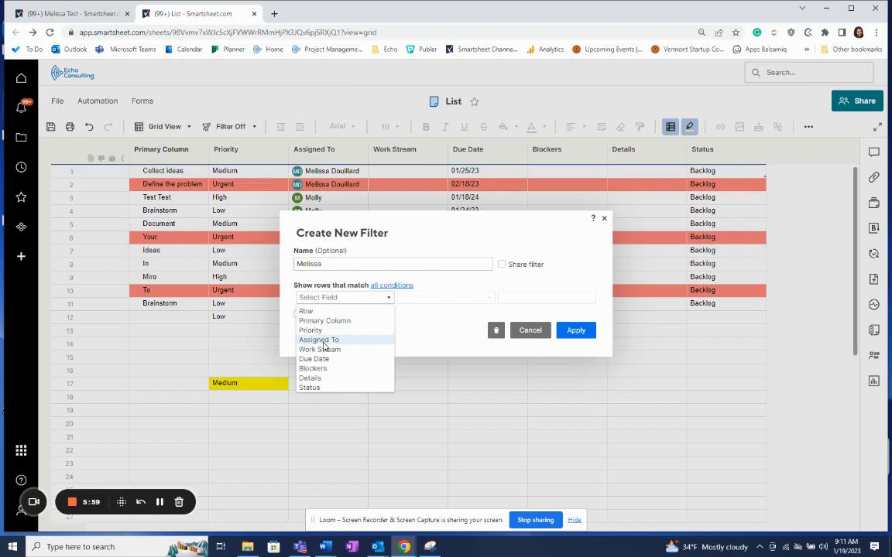
click(324, 342)
click(510, 298)
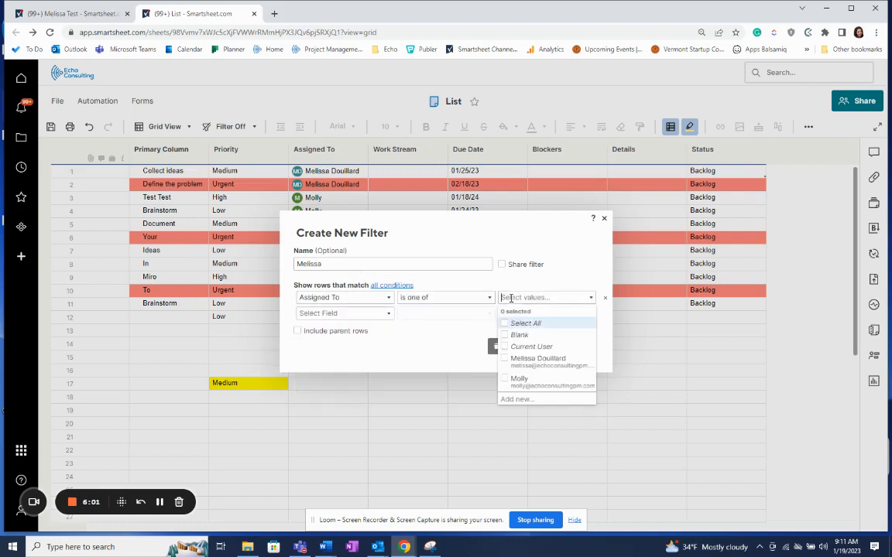
click(537, 359)
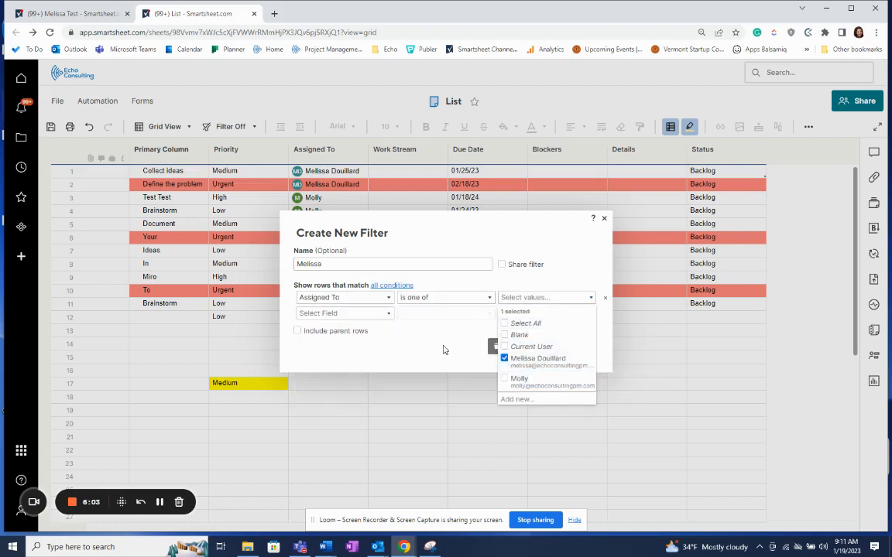
click(444, 350)
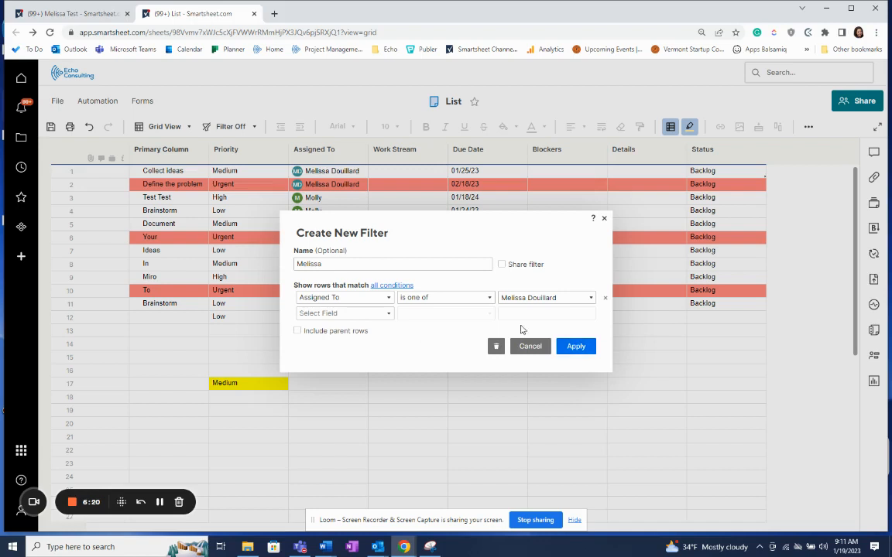
click(570, 348)
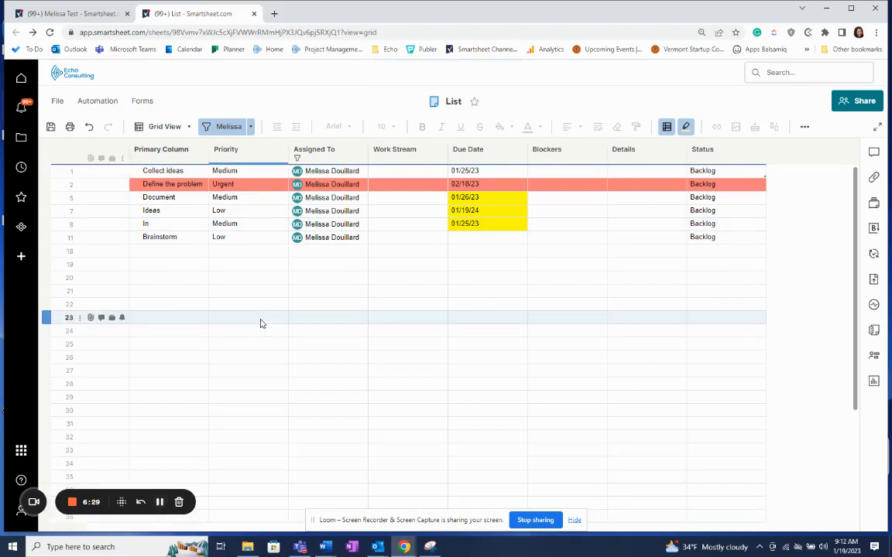
Open the workflow template gallery, browse the templates, and use the 'Alert someone when specified criteria are met' template.
click(78, 103)
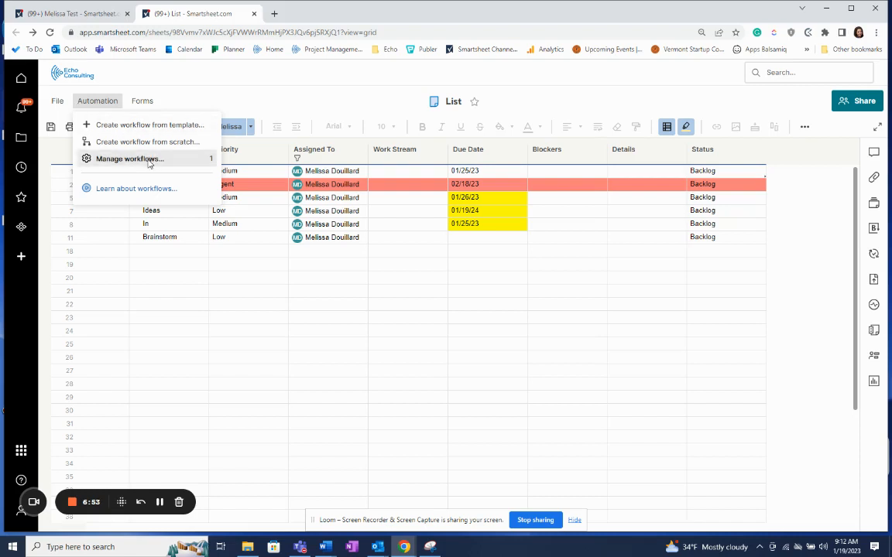
click(127, 127)
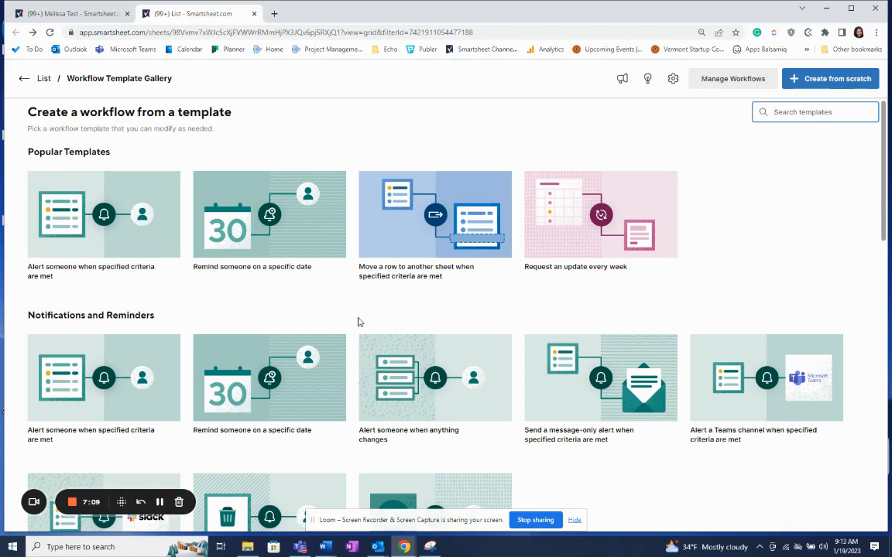
scroll(348, 333, down, 5)
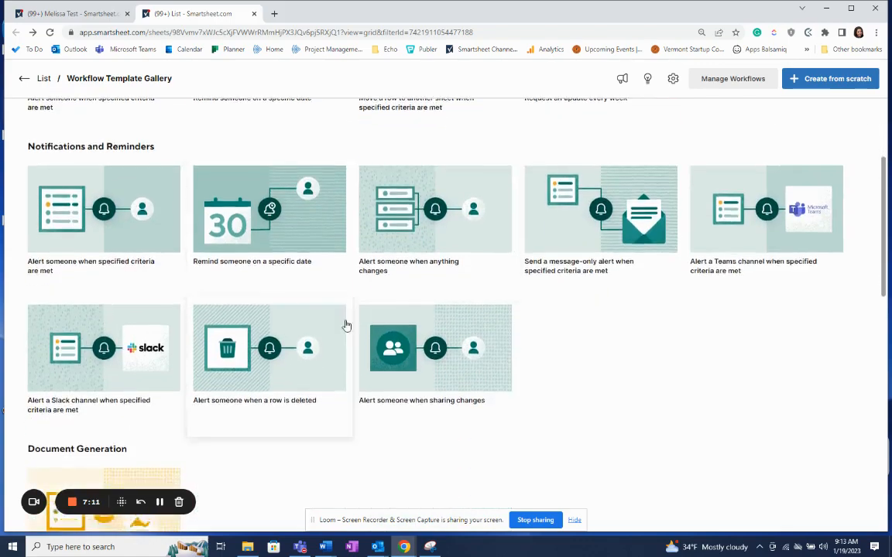
scroll(338, 349, down, 6)
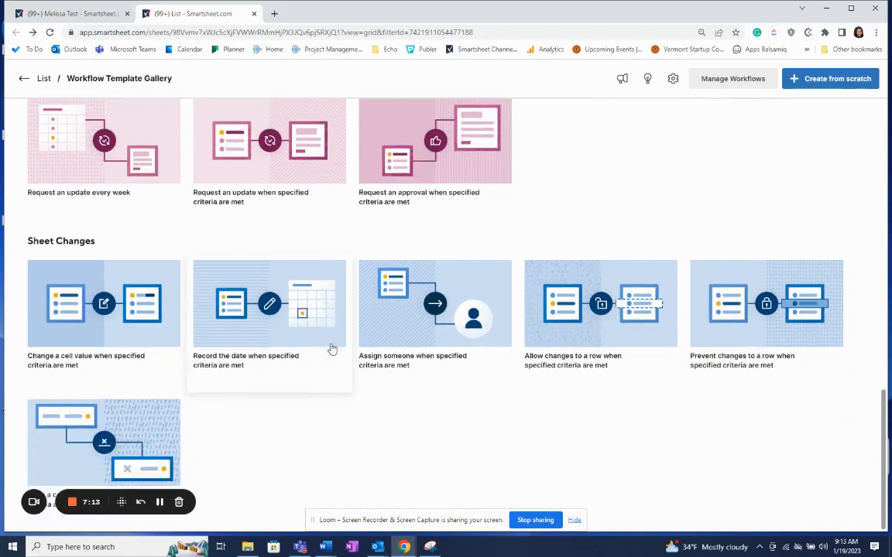
scroll(330, 351, up, 11)
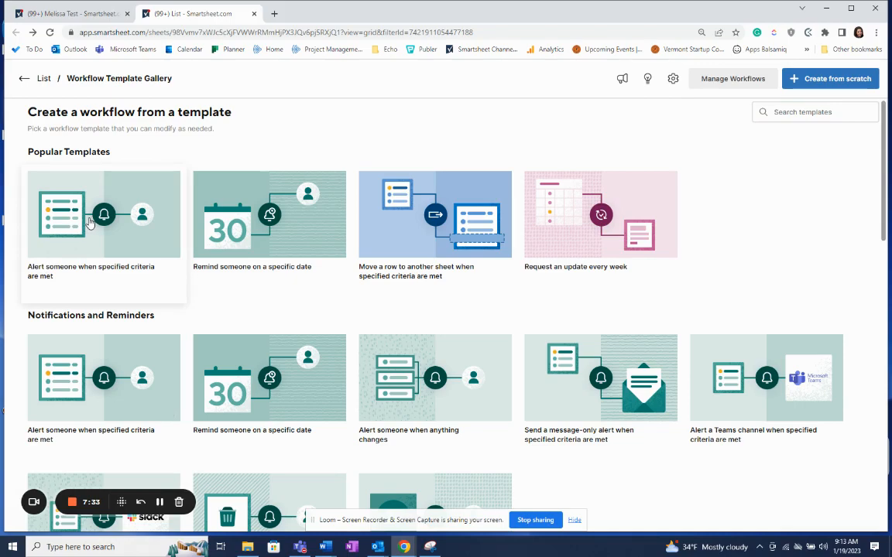
click(88, 225)
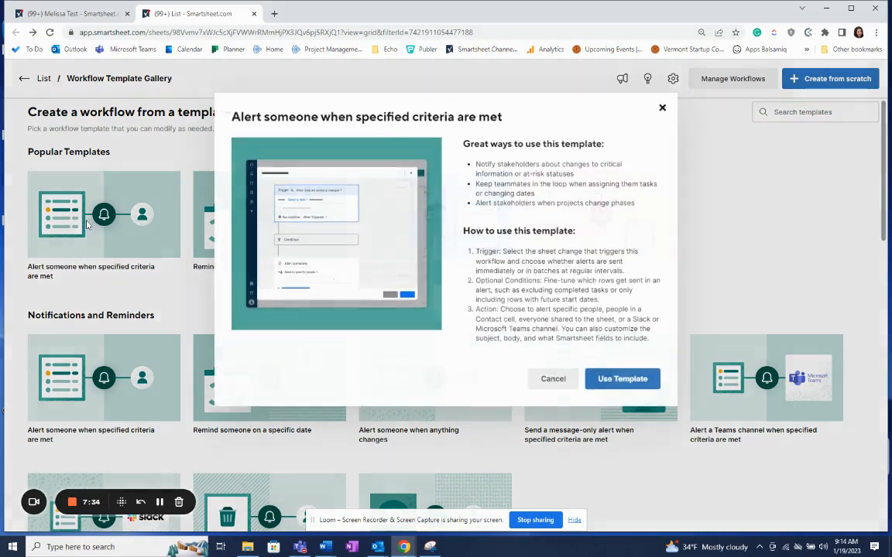
click(622, 378)
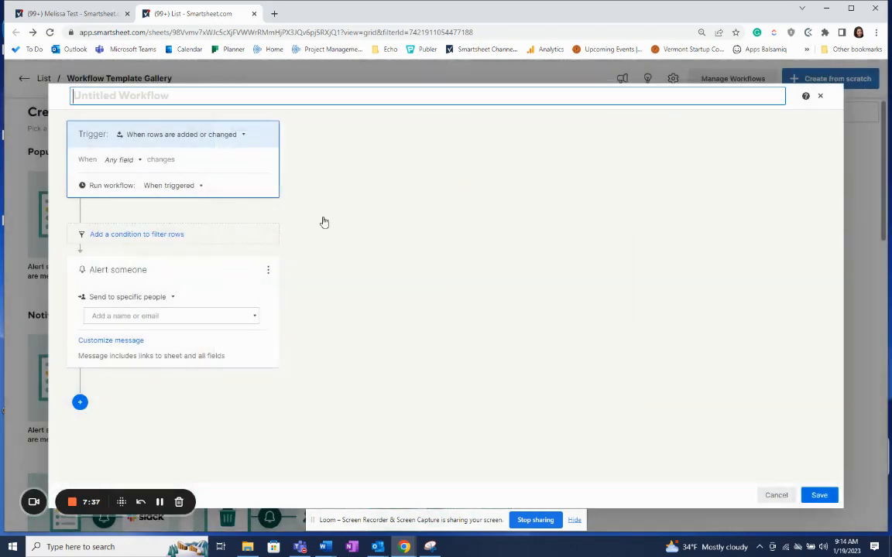
Name the workflow Alert and set its trigger to When rows are added or changed.
click(103, 97)
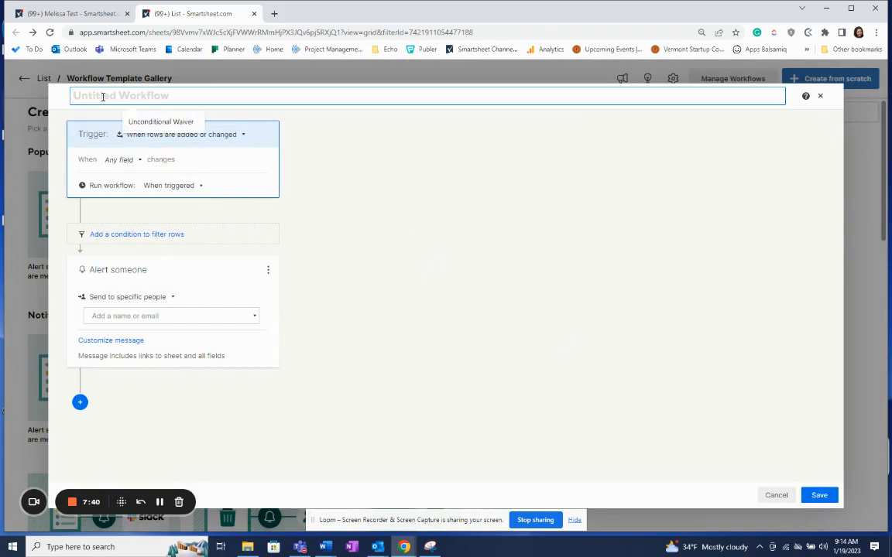
text(Alert)
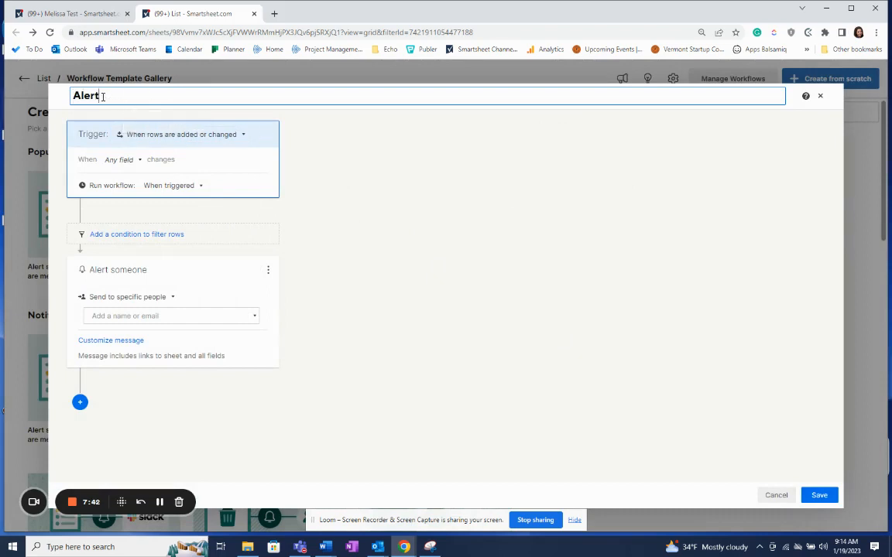
click(190, 136)
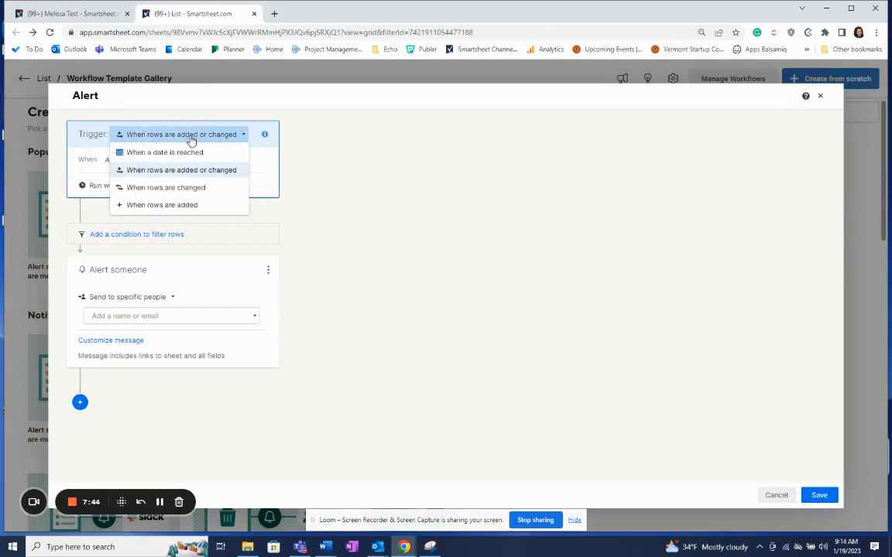
click(188, 171)
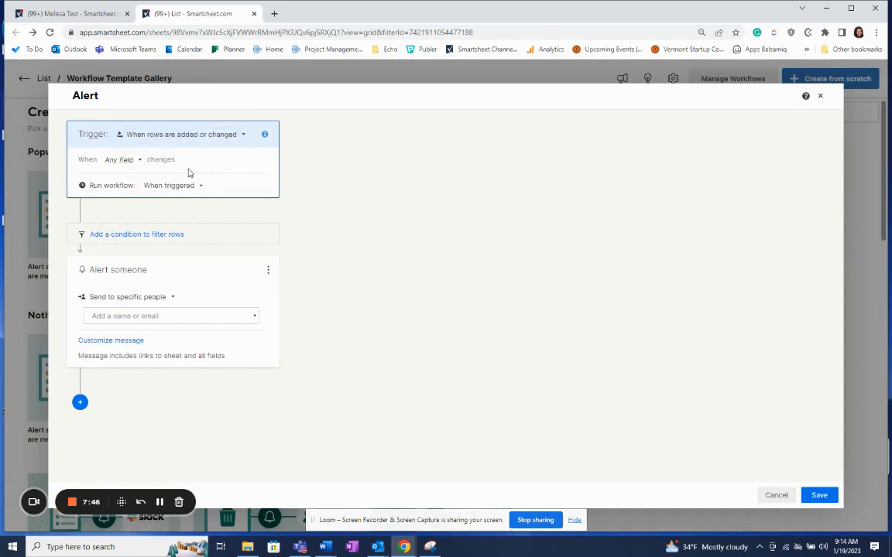
Add a condition so the workflow runs only where Due Date is in the next 7 days.
click(135, 239)
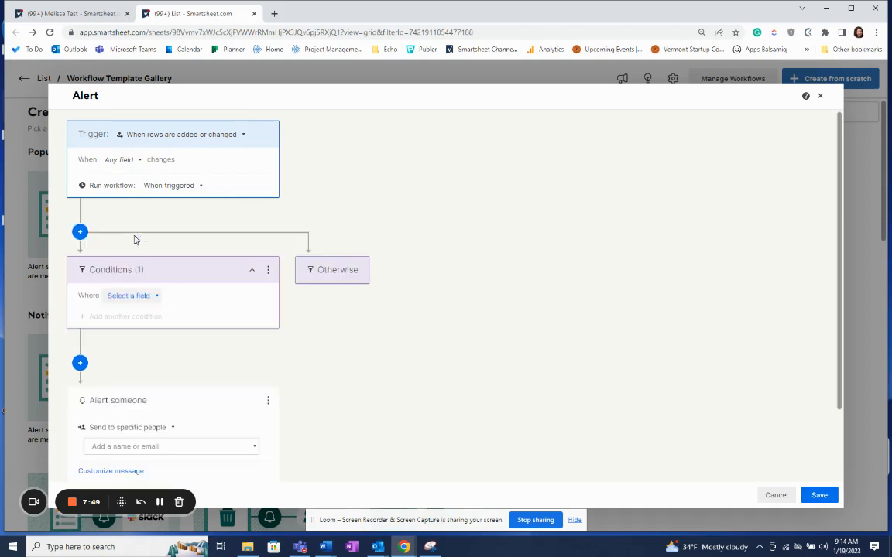
click(128, 296)
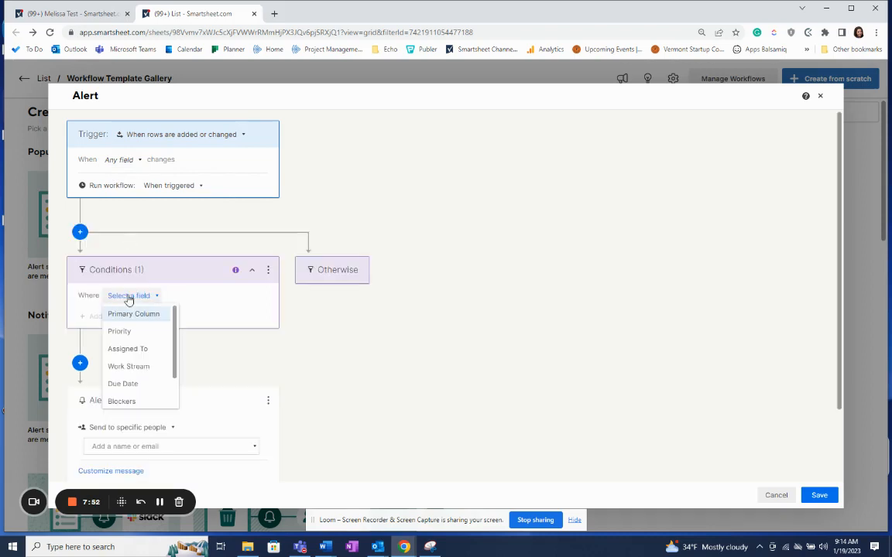
click(121, 385)
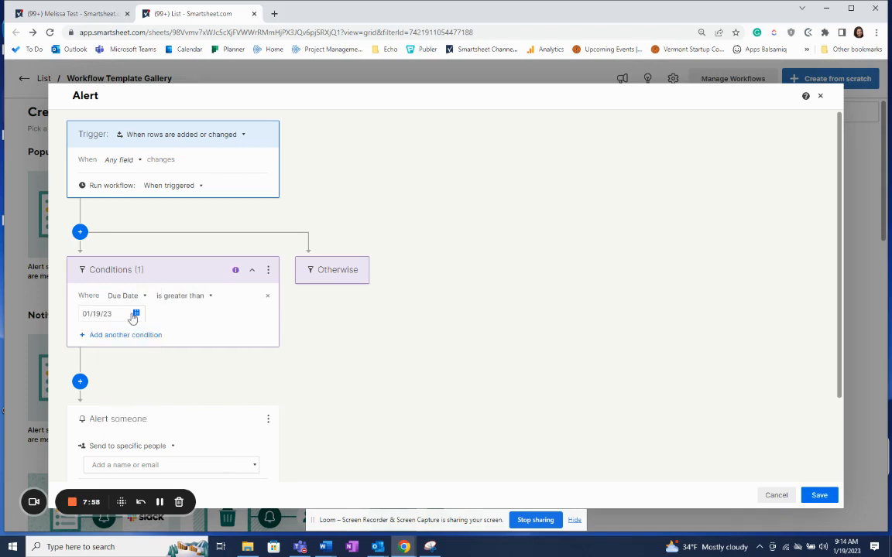
click(184, 296)
scroll(190, 356, down, 3)
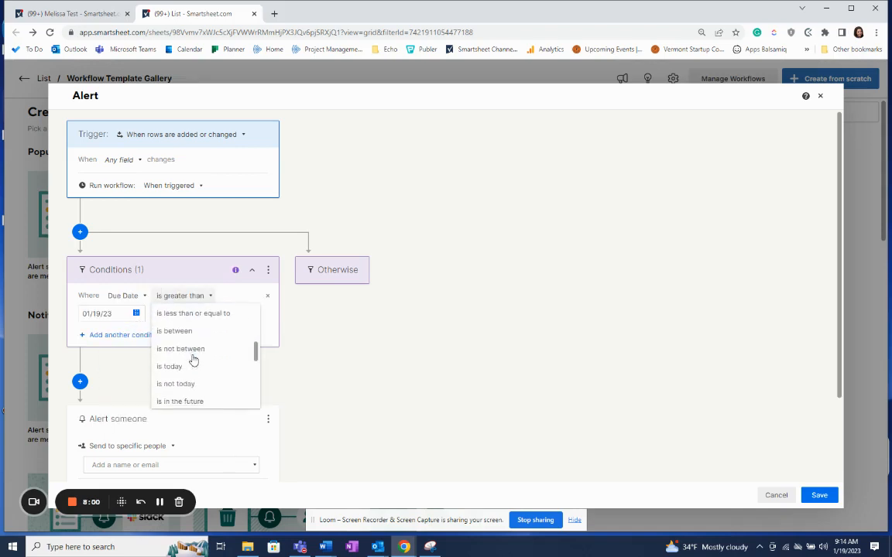
scroll(189, 365, down, 1)
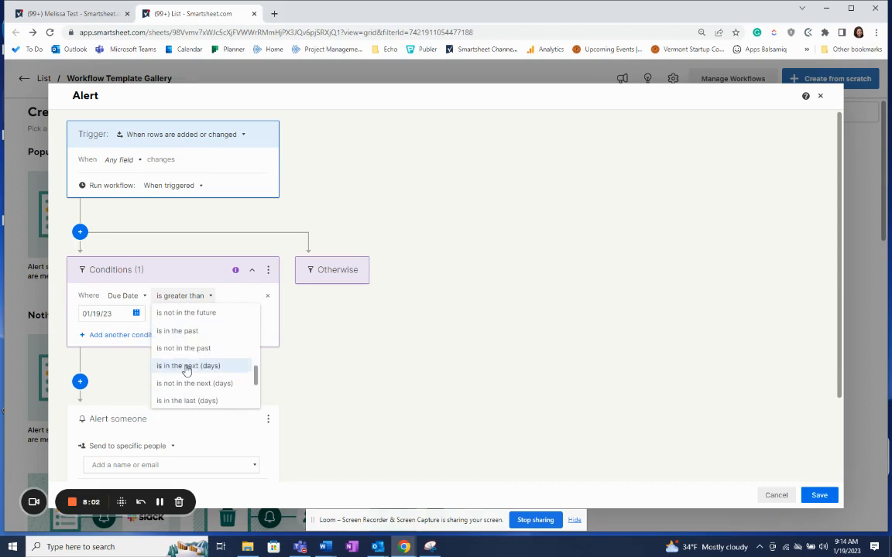
click(189, 365)
click(106, 316)
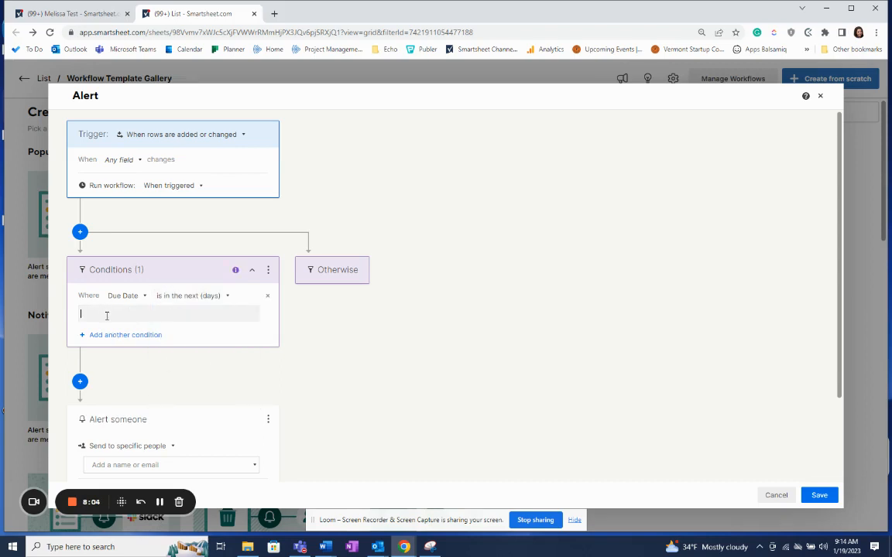
text(7)
Set the alert to send to contacts in the Assigned To cell.
scroll(209, 313, down, 2)
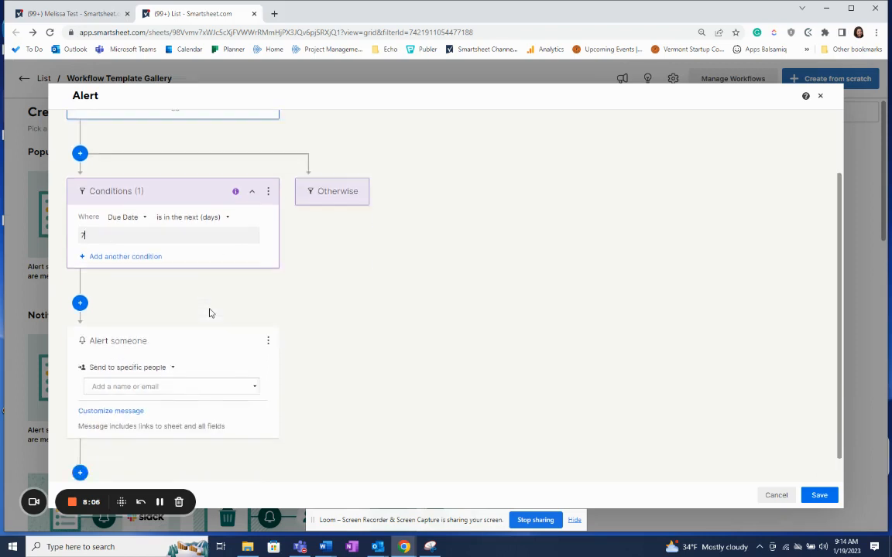
click(120, 343)
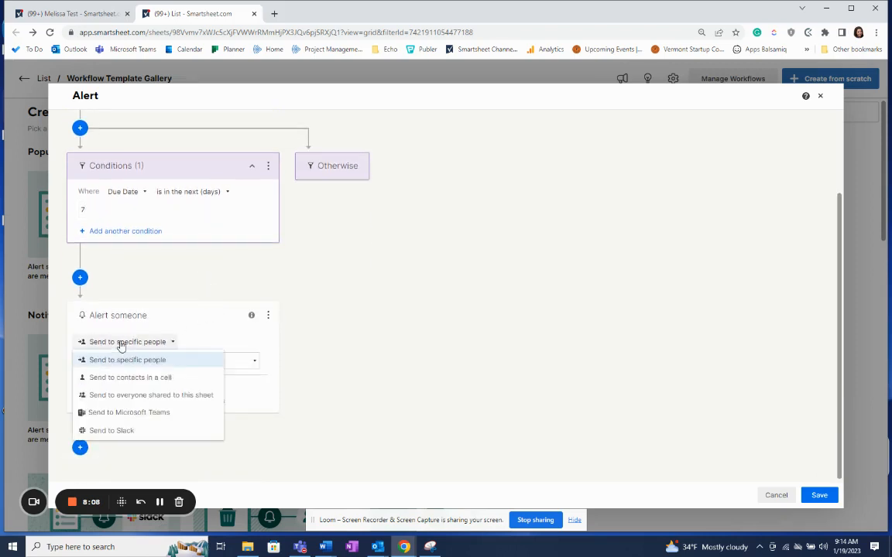
click(123, 377)
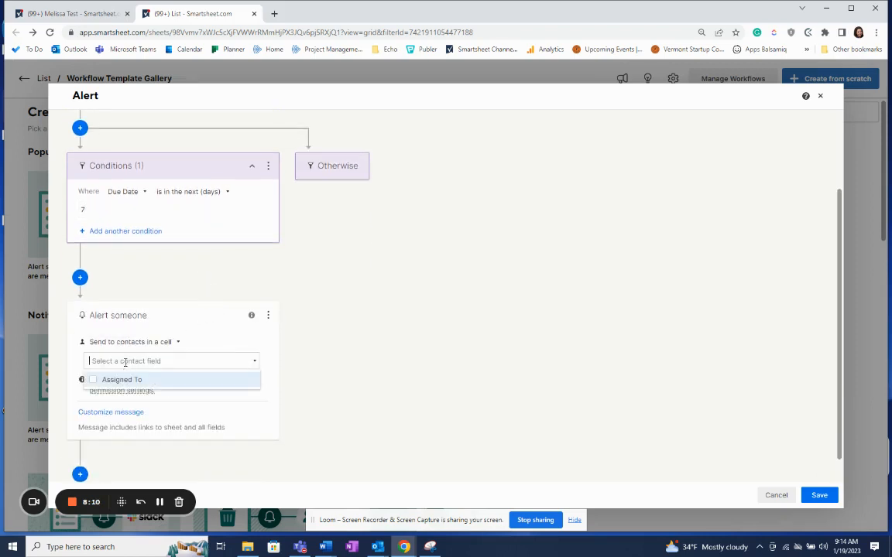
click(93, 380)
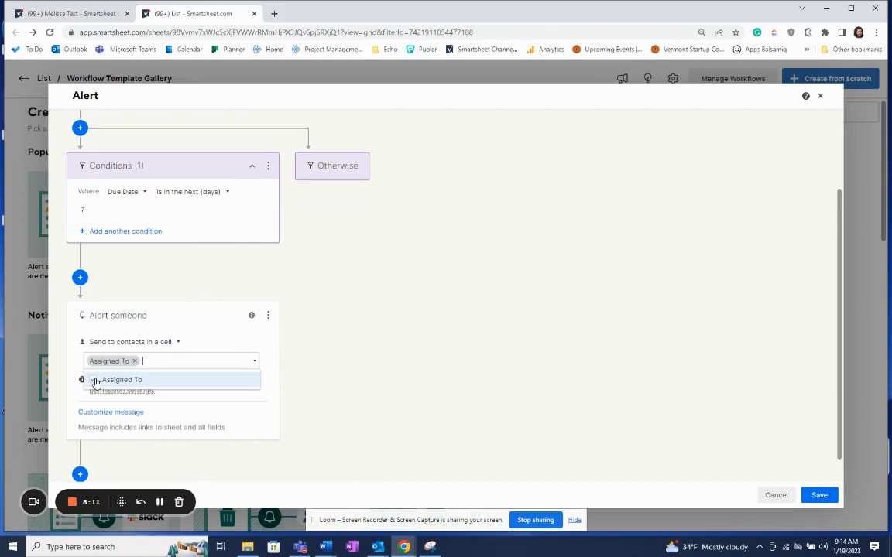
click(350, 310)
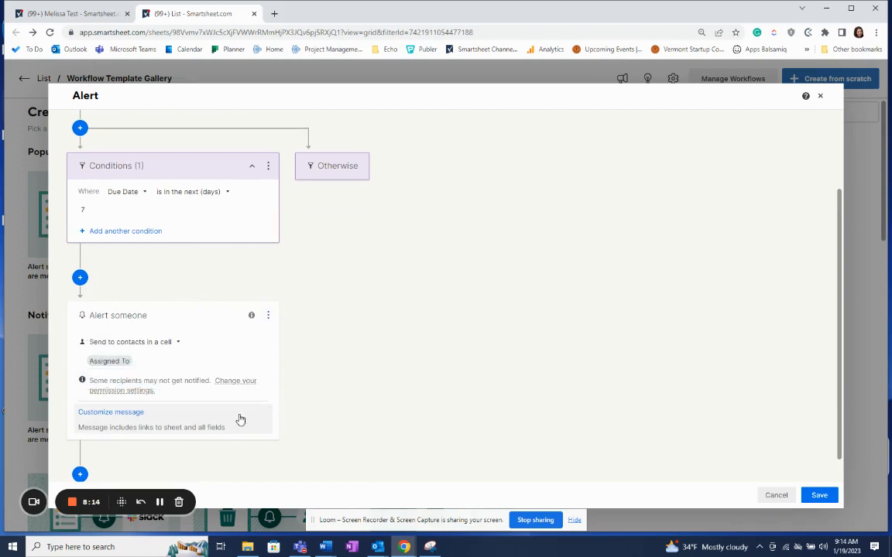